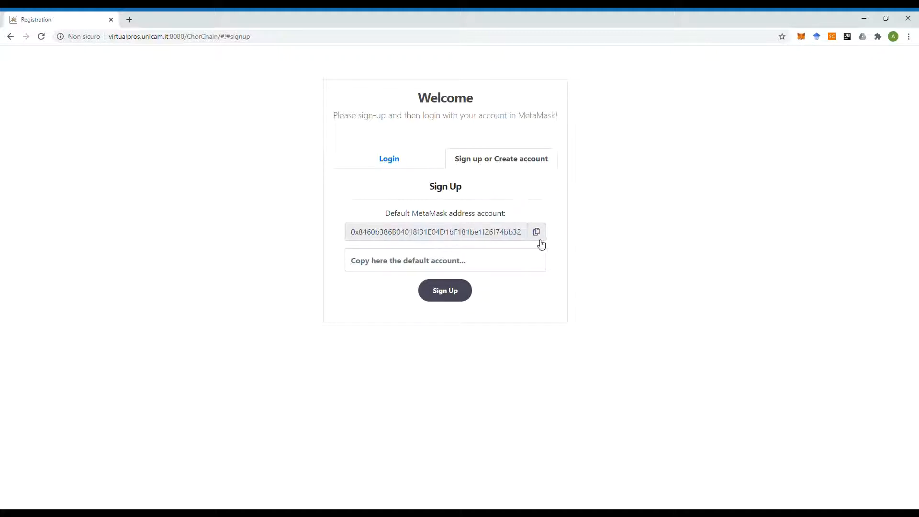
Copy the default MetaMask account address from the sign-up form and log in with it
{"action": "left_click", "coordinate": [541, 239]}
{"action": "left_click", "coordinate": [393, 167]}
{"action": "left_click", "coordinate": [463, 232]}
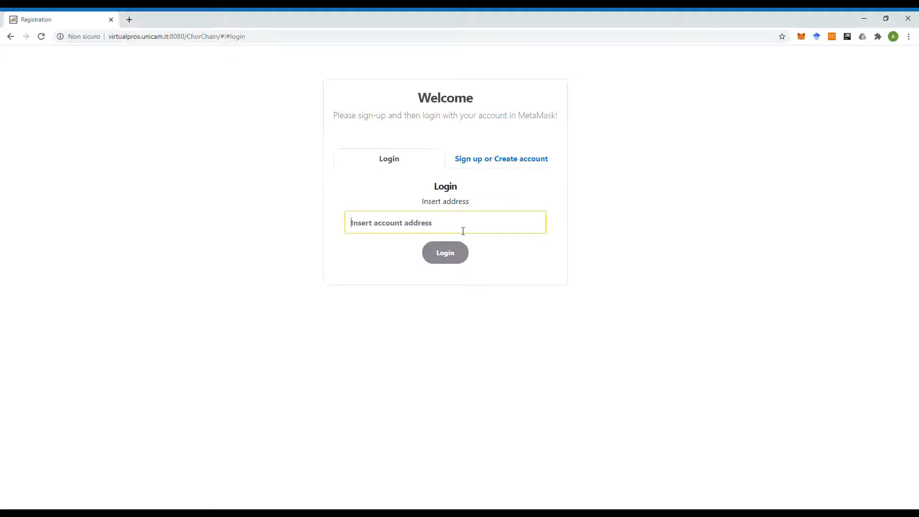
{"action": "key", "text": "ctrl+v"}
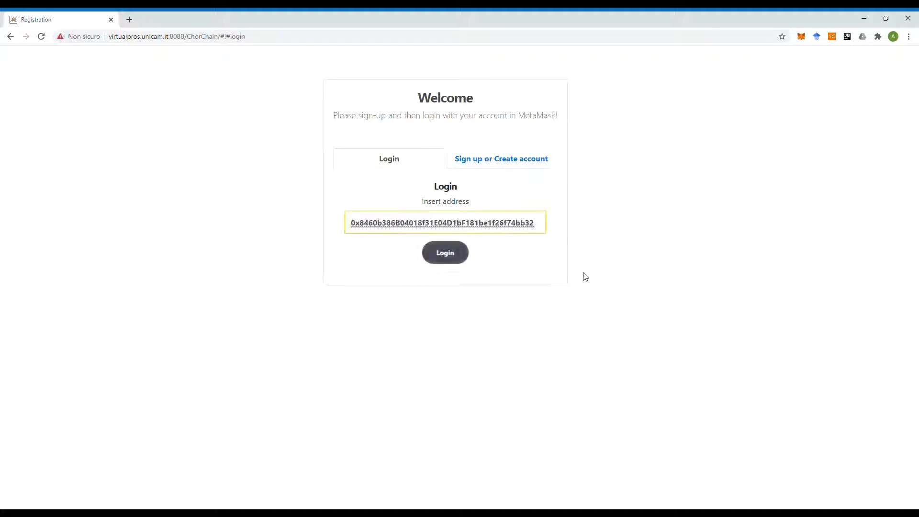
{"action": "left_click", "coordinate": [438, 257]}
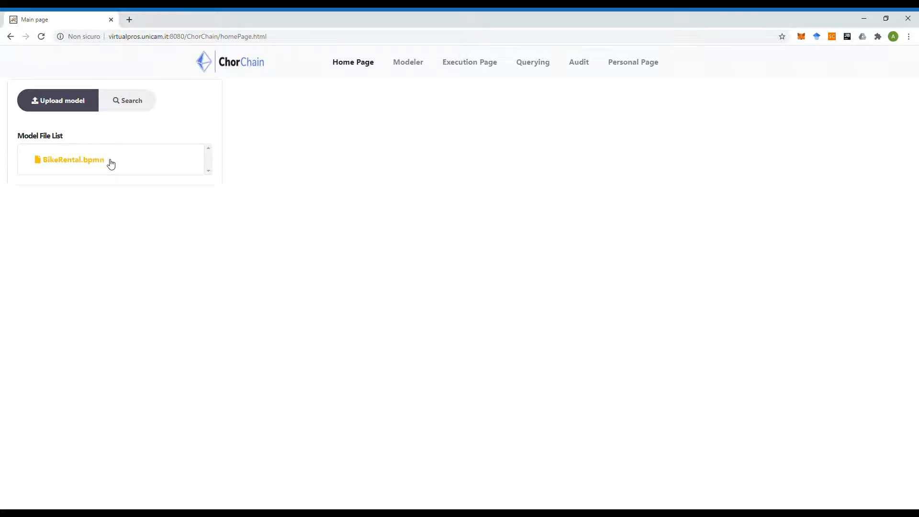
Open the BikeRental.bpmn model and review the free roles and subscribed users of its instances
{"action": "left_click", "coordinate": [94, 161]}
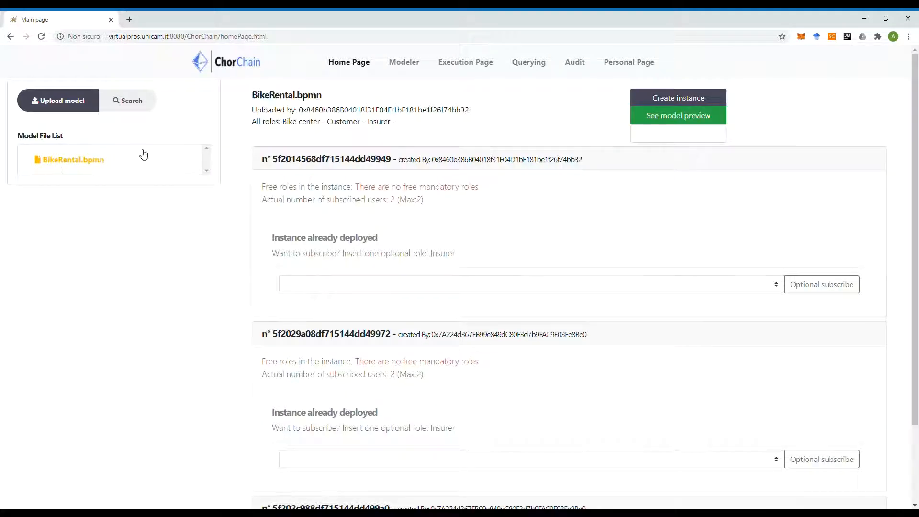
{"action": "scroll", "coordinate": [268, 117], "scroll_direction": "down", "scroll_amount": 2}
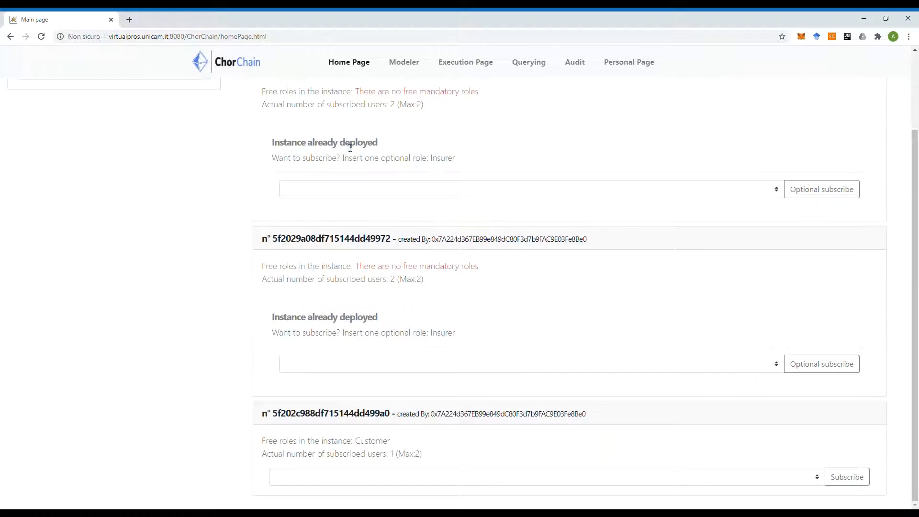
{"action": "scroll", "coordinate": [533, 306], "scroll_direction": "up", "scroll_amount": 2}
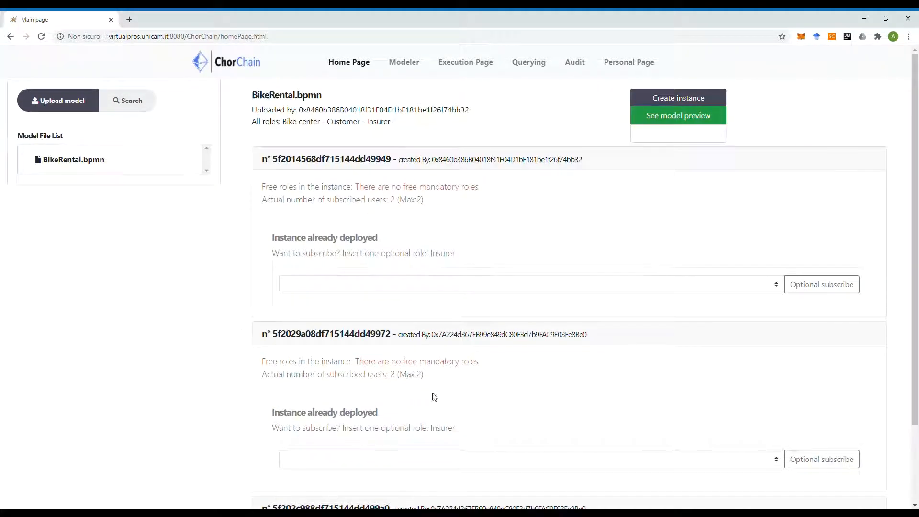
{"action": "scroll", "coordinate": [486, 298], "scroll_direction": "down", "scroll_amount": 1}
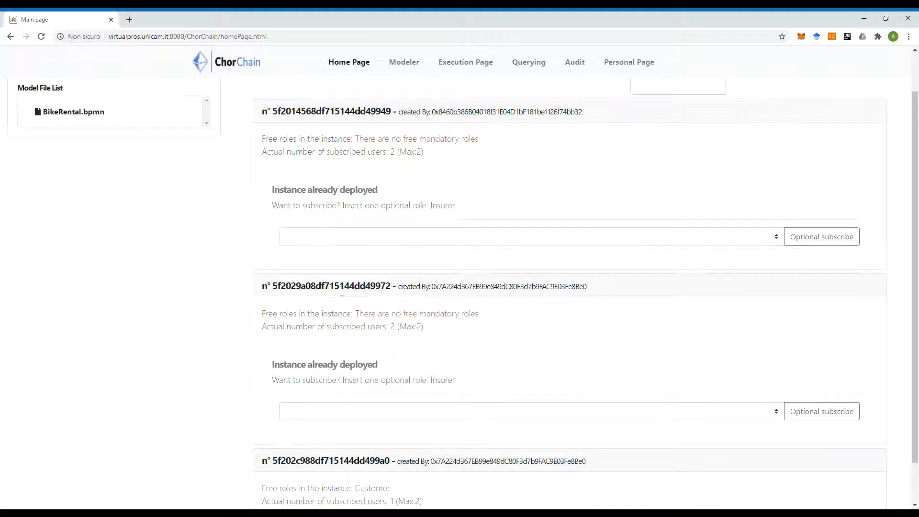
{"action": "left_click_drag", "start_coordinate": [461, 206], "coordinate": [430, 207]}
{"action": "left_click", "coordinate": [424, 237]}
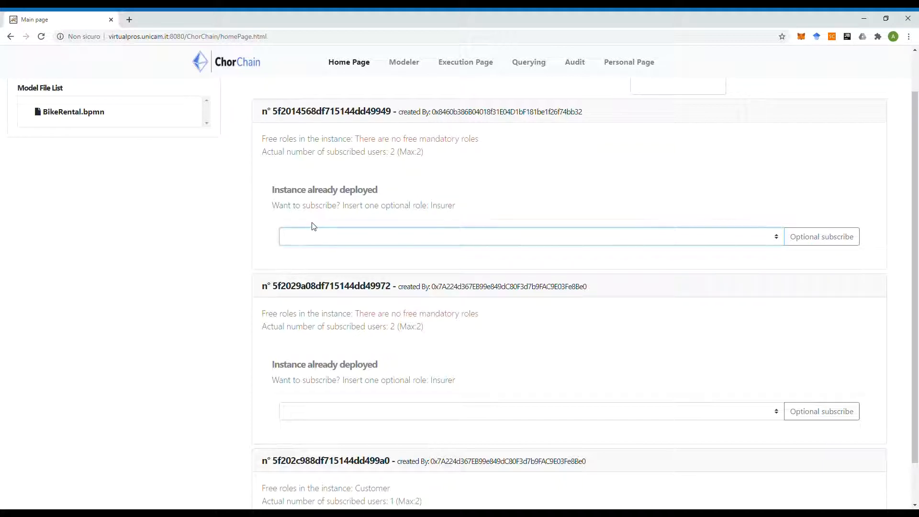
{"action": "left_click", "coordinate": [343, 216]}
{"action": "scroll", "coordinate": [594, 268], "scroll_direction": "down", "scroll_amount": 1}
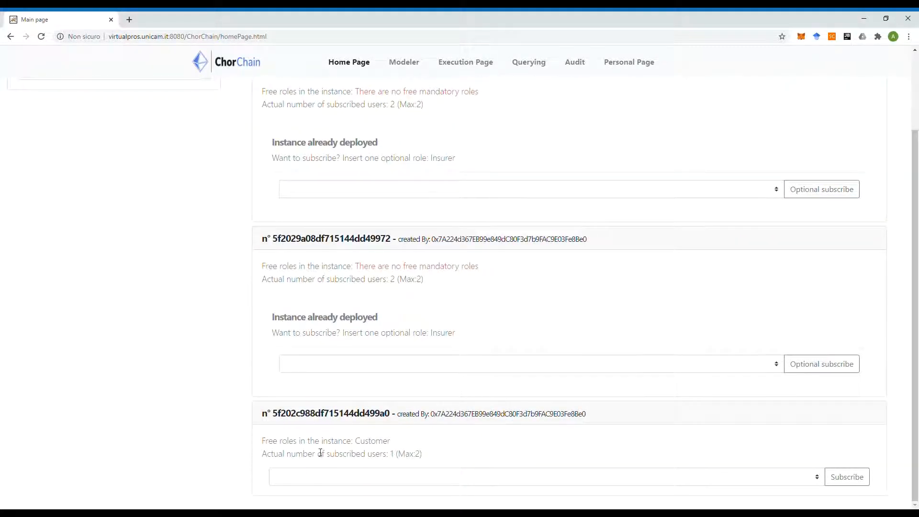
{"action": "left_click_drag", "start_coordinate": [354, 441], "coordinate": [428, 453]}
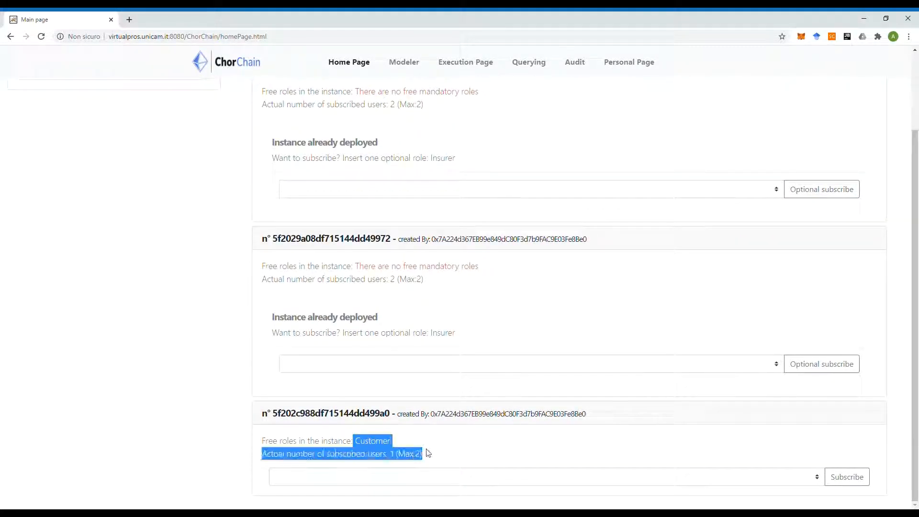
{"action": "left_click", "coordinate": [428, 453]}
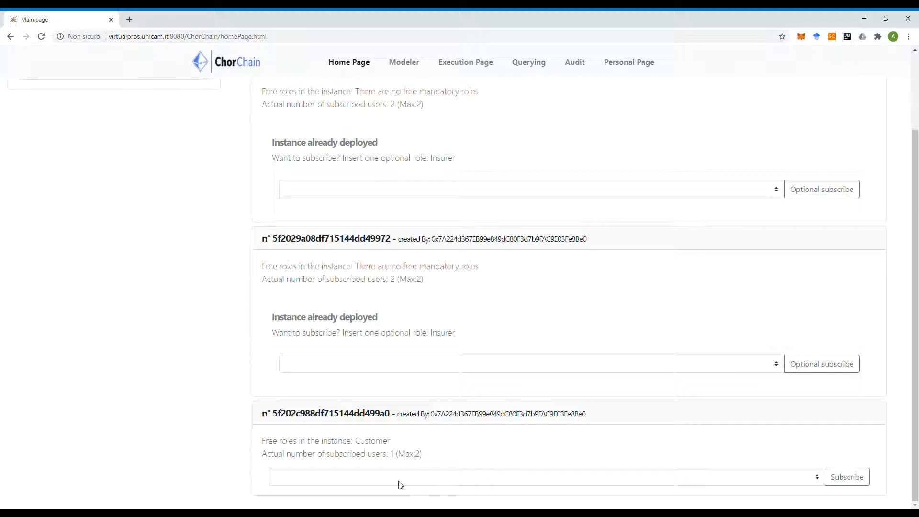
{"action": "scroll", "coordinate": [362, 438], "scroll_direction": "up", "scroll_amount": 2}
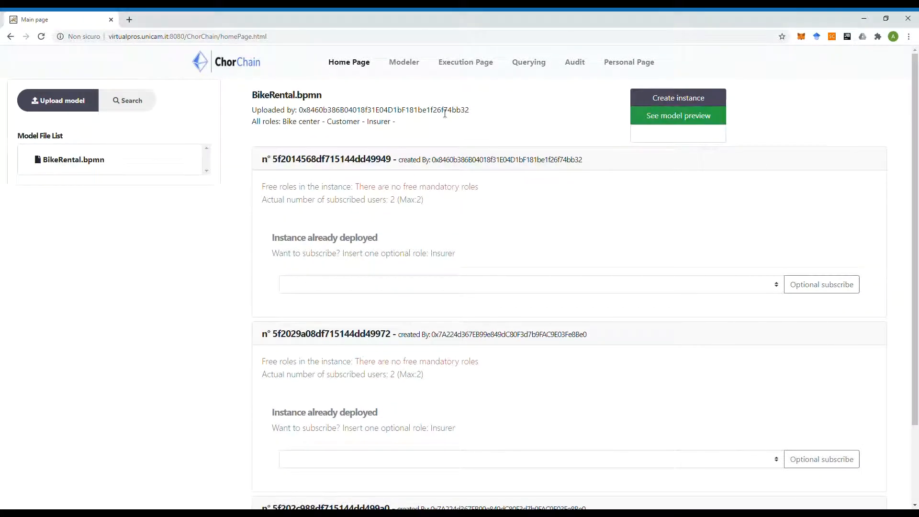
{"action": "left_click", "coordinate": [655, 96]}
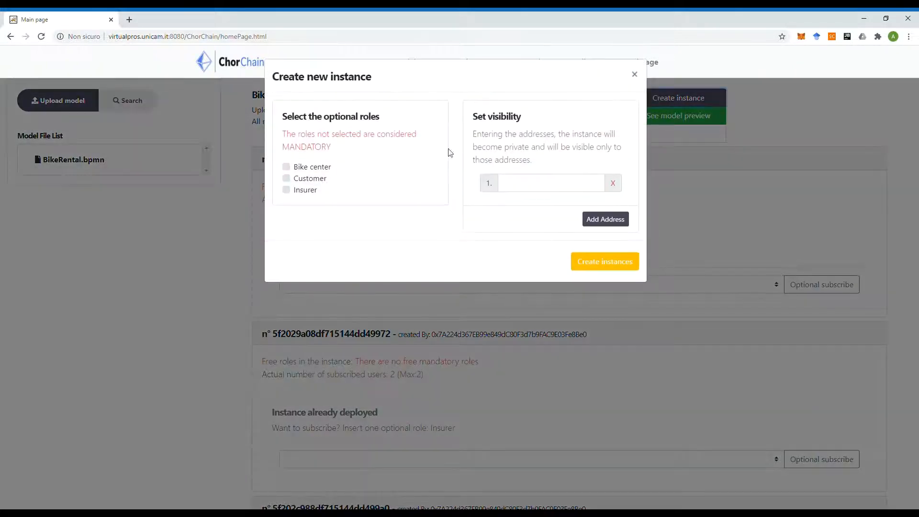
{"action": "left_click", "coordinate": [301, 192]}
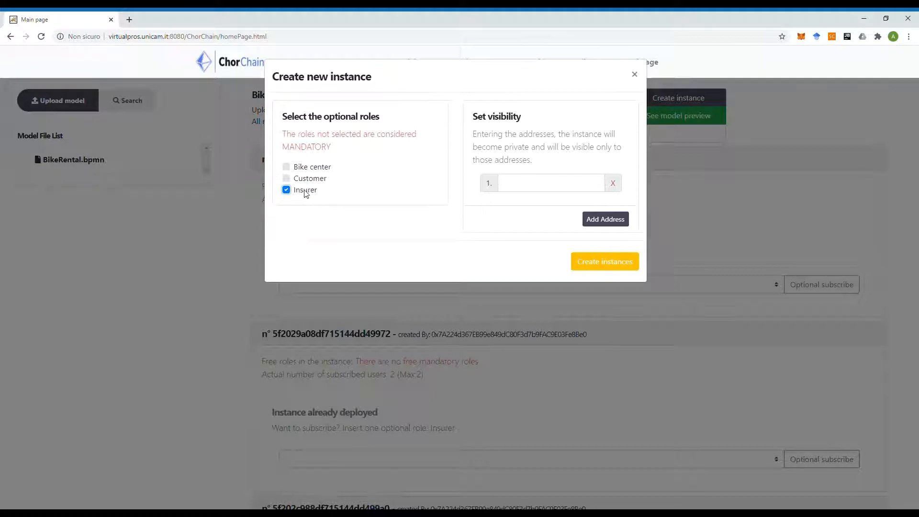
{"action": "left_click", "coordinate": [554, 193]}
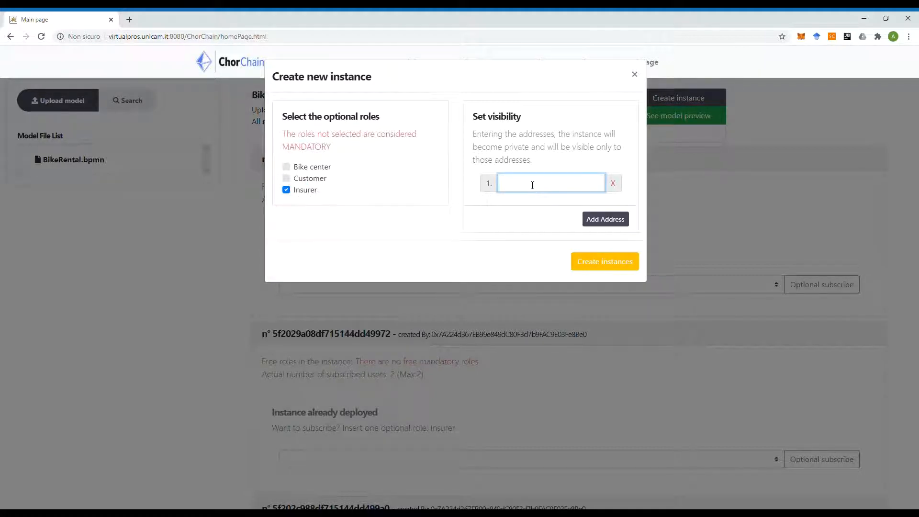
{"action": "left_click", "coordinate": [634, 74]}
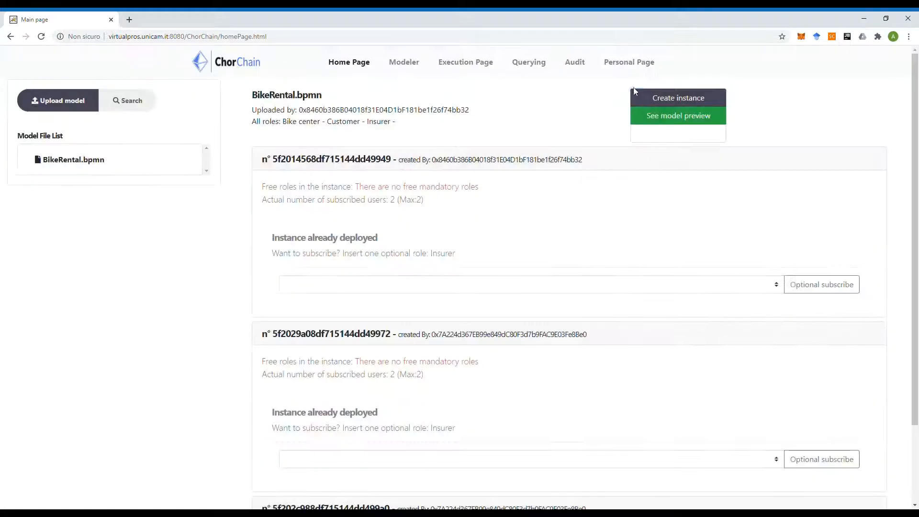
Preview the BikeRental.bpmn choreography diagram, inspect its first tasks and close the preview
{"action": "left_click", "coordinate": [654, 126]}
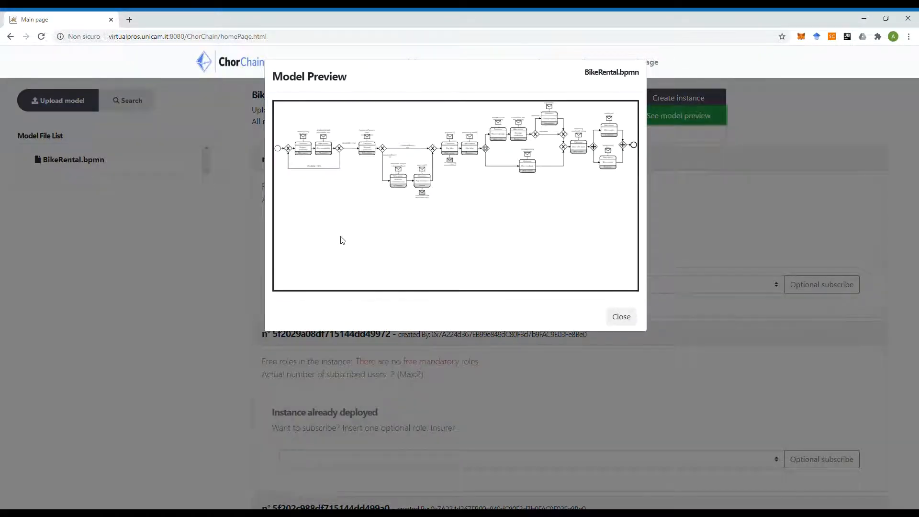
{"action": "scroll", "coordinate": [335, 233], "scroll_direction": "up", "scroll_amount": 1}
{"action": "scroll", "coordinate": [354, 230], "scroll_direction": "up", "scroll_amount": 1}
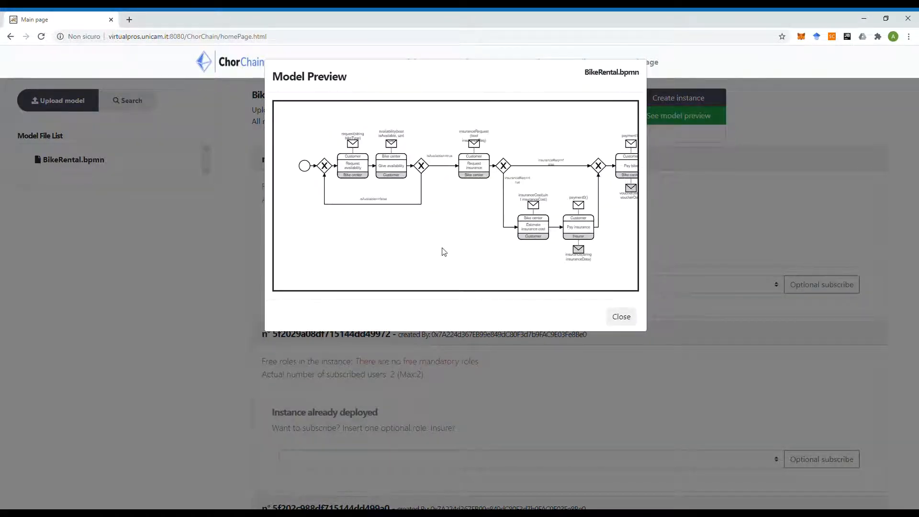
{"action": "scroll", "coordinate": [397, 246], "scroll_direction": "up", "scroll_amount": 1}
{"action": "left_click", "coordinate": [621, 318]}
Subscribe to the last listed BikeRental.bpmn instance with the free Customer role
{"action": "scroll", "coordinate": [619, 321], "scroll_direction": "down", "scroll_amount": 2}
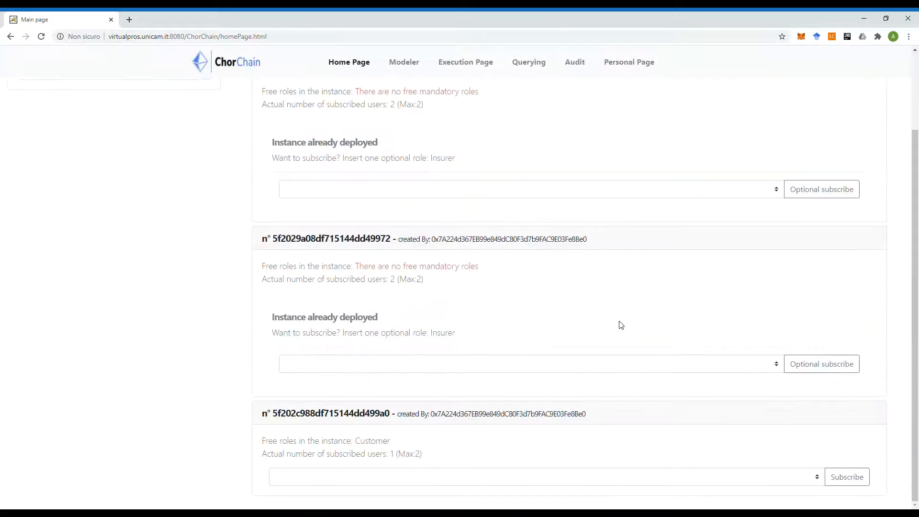
{"action": "left_click", "coordinate": [330, 475]}
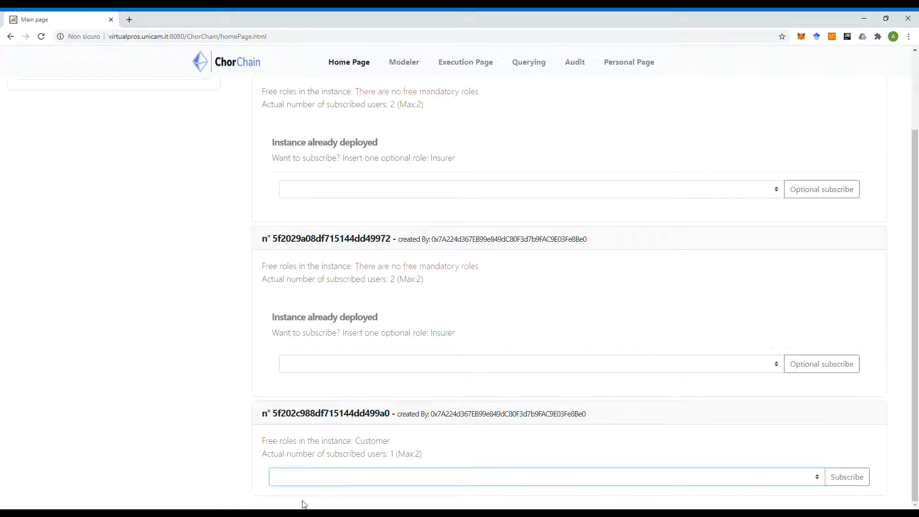
{"action": "key", "text": "Down"}
{"action": "left_click", "coordinate": [837, 476]}
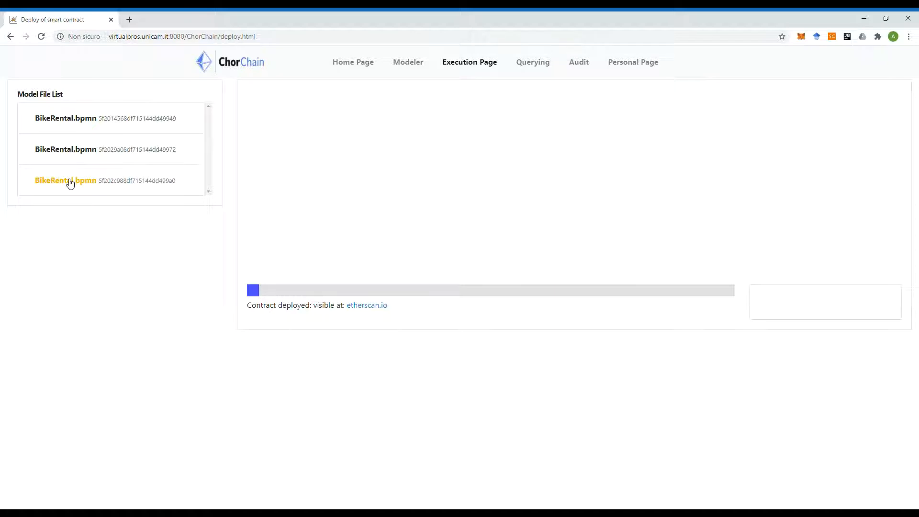
Browse the deployed BikeRental.bpmn instances on the execution page, ending on the last one, and inspect its deployed contract address
{"action": "left_click", "coordinate": [73, 121]}
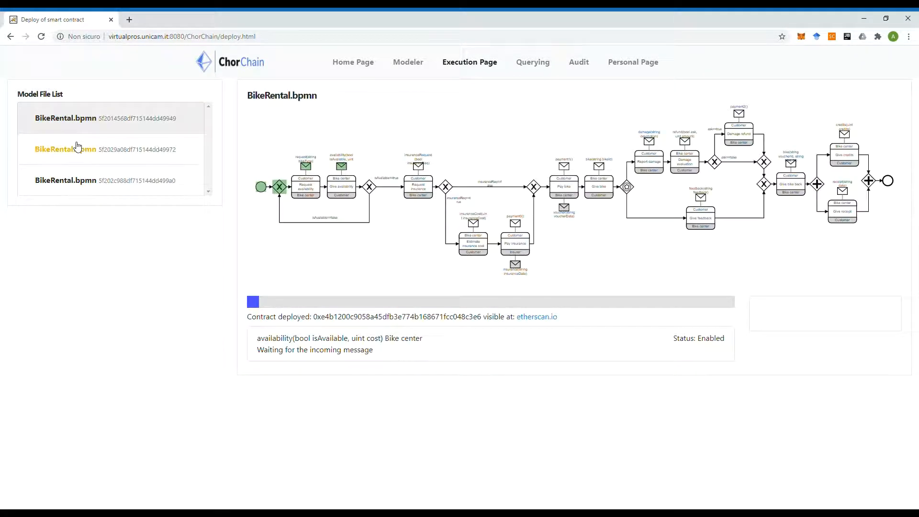
{"action": "left_click", "coordinate": [78, 146]}
{"action": "left_click", "coordinate": [78, 181]}
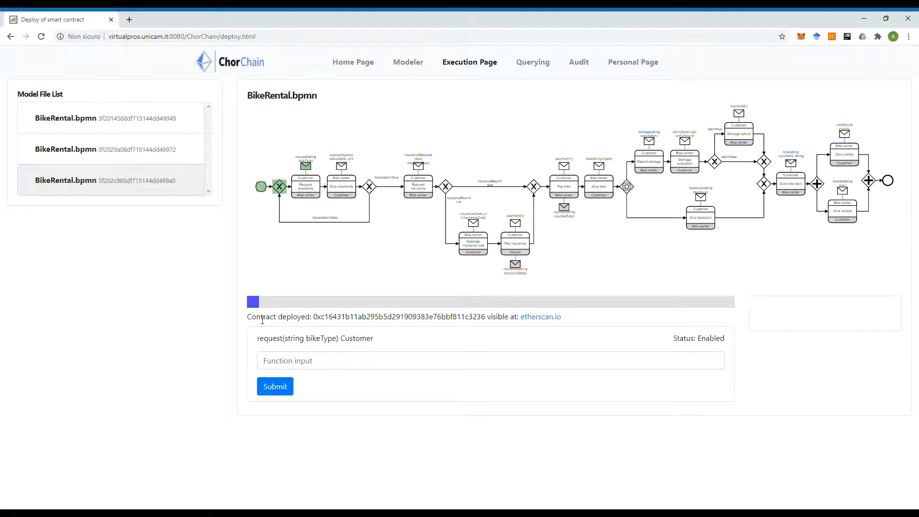
{"action": "left_click_drag", "start_coordinate": [251, 318], "coordinate": [515, 316]}
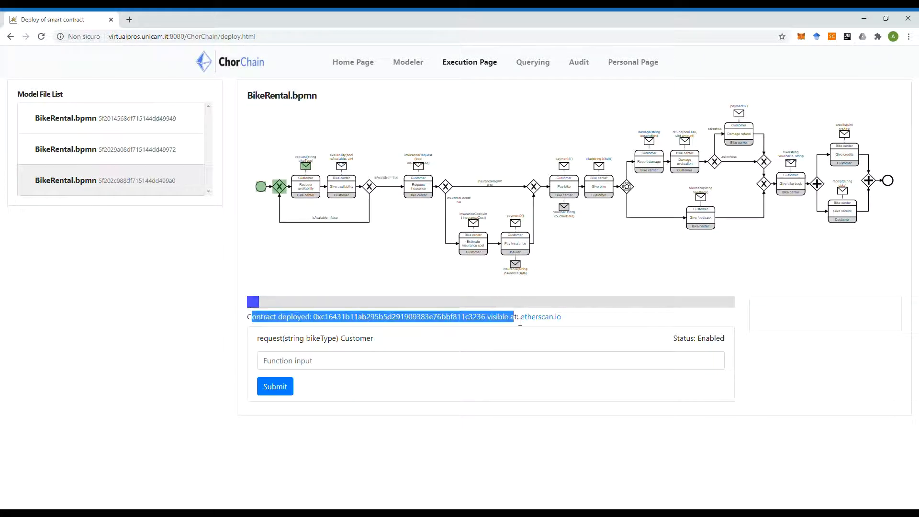
{"action": "left_click", "coordinate": [303, 325]}
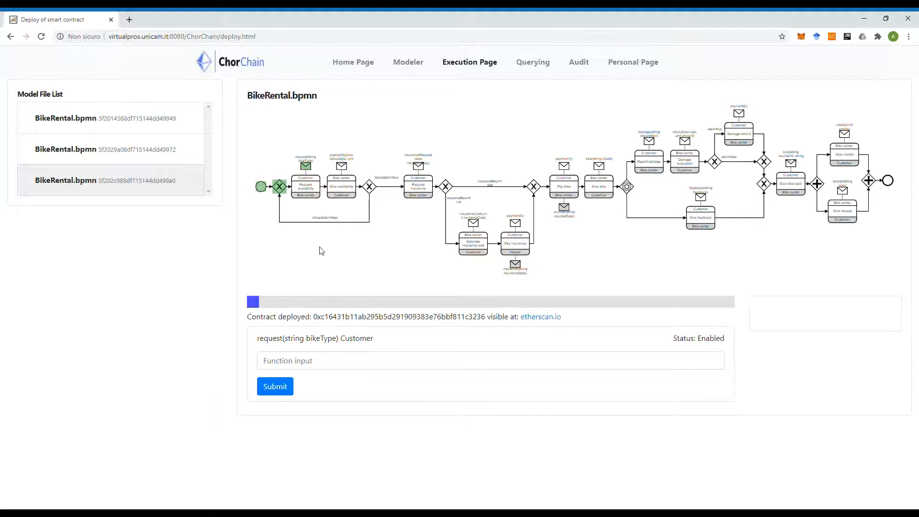
Submit the Customer's request message with "City bike" as the bikeType
{"action": "left_click_drag", "start_coordinate": [320, 247], "coordinate": [341, 254]}
{"action": "scroll", "coordinate": [330, 236], "scroll_direction": "up", "scroll_amount": 1}
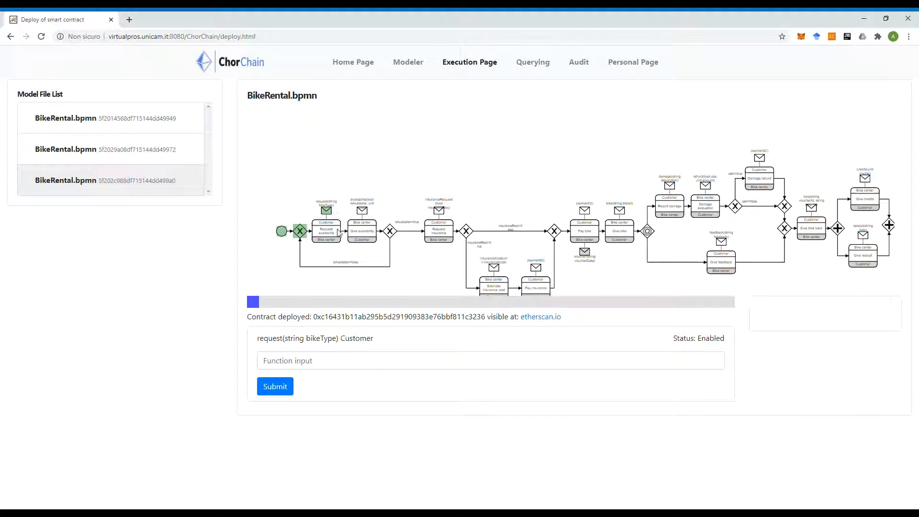
{"action": "scroll", "coordinate": [325, 245], "scroll_direction": "up", "scroll_amount": 2}
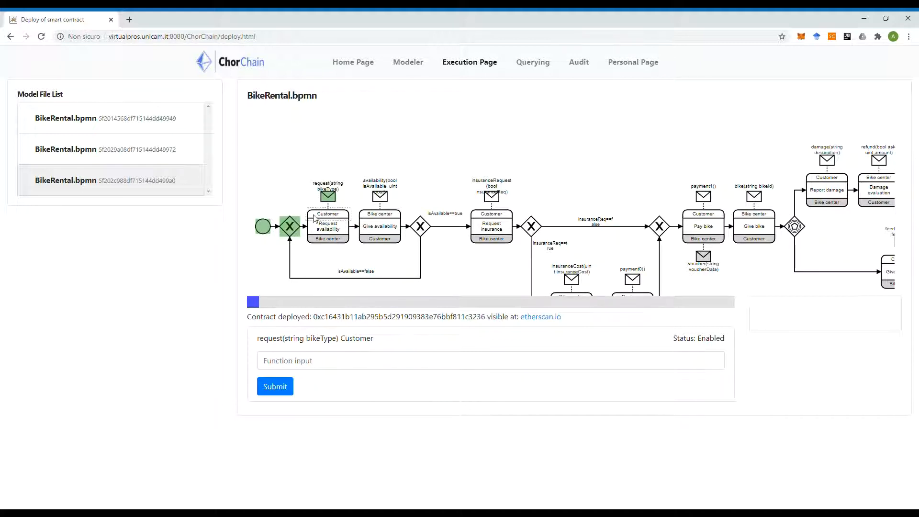
{"action": "left_click", "coordinate": [376, 362]}
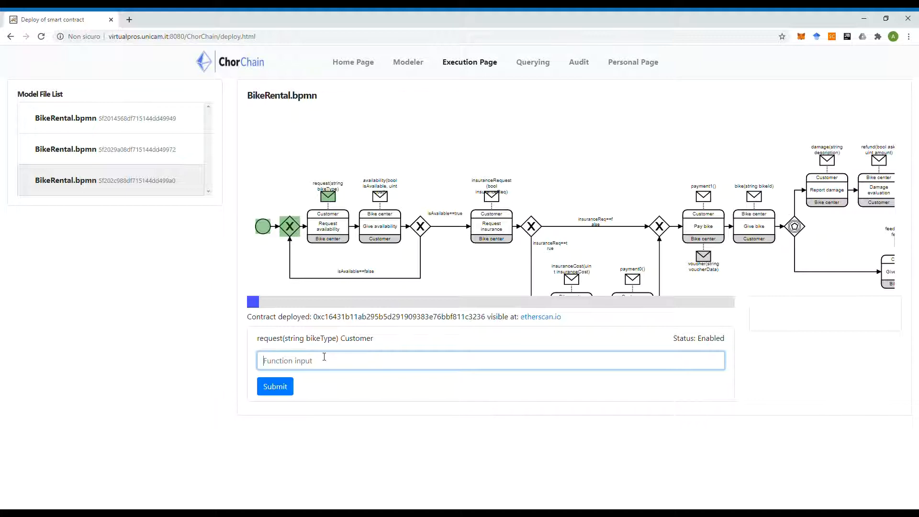
{"action": "type", "text": "City bike"}
{"action": "left_click", "coordinate": [290, 385]}
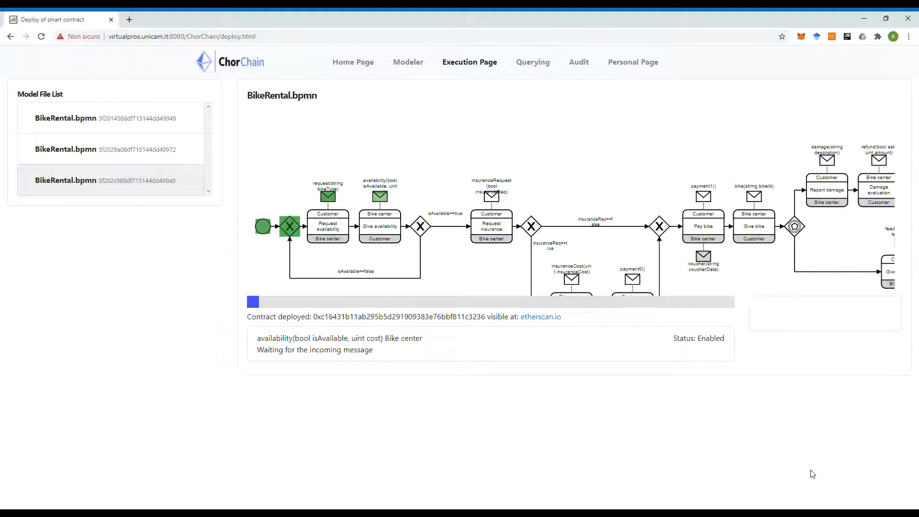
Examine the Bike center's pending availability message and display the bikeType value stored in the completed request message
{"action": "left_click_drag", "start_coordinate": [440, 154], "coordinate": [432, 141]}
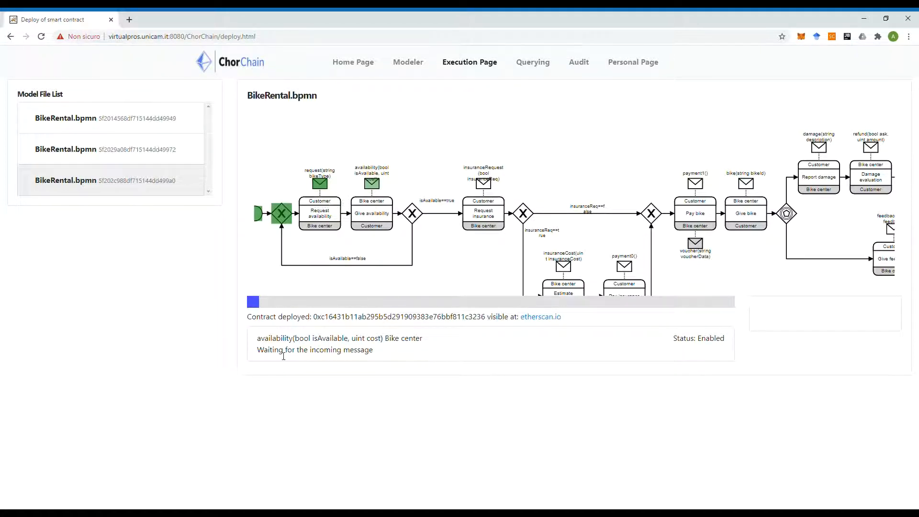
{"action": "left_click_drag", "start_coordinate": [253, 340], "coordinate": [439, 345]}
{"action": "left_click", "coordinate": [427, 354]}
{"action": "left_click", "coordinate": [439, 344]}
{"action": "left_click", "coordinate": [330, 191]}
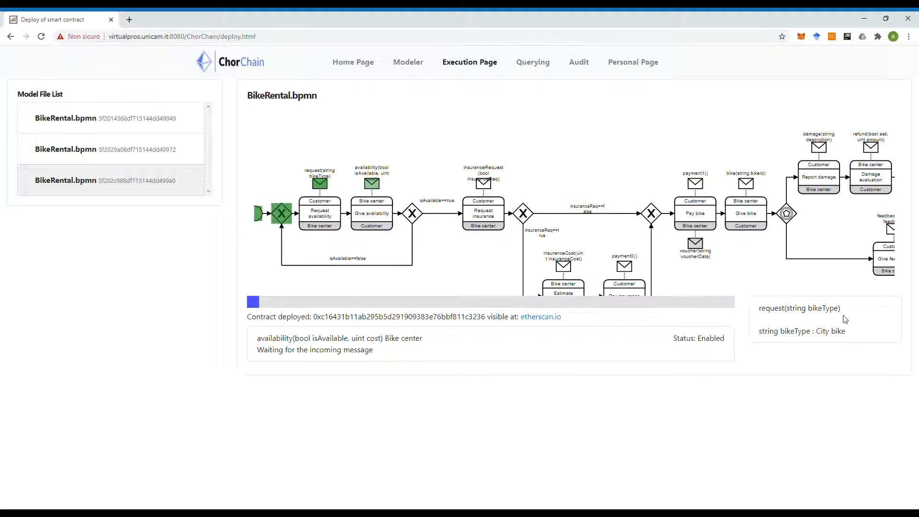
{"action": "left_click_drag", "start_coordinate": [846, 331], "coordinate": [815, 339]}
{"action": "left_click_drag", "start_coordinate": [819, 339], "coordinate": [822, 340]}
{"action": "left_click", "coordinate": [812, 334]}
{"action": "left_click_drag", "start_coordinate": [846, 338], "coordinate": [821, 338]}
Go to the modeler and draw a start event connected to a choreography task and an end event
{"action": "left_click", "coordinate": [409, 64]}
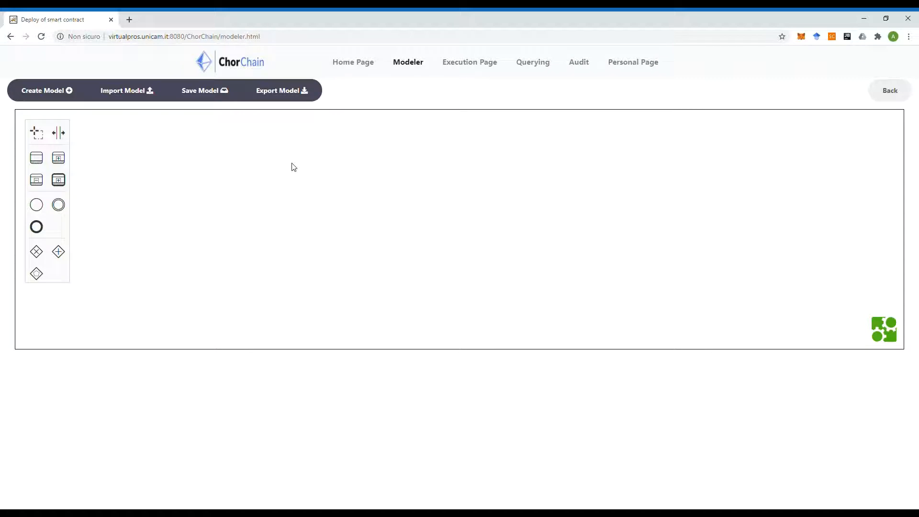
{"action": "left_click_drag", "start_coordinate": [36, 205], "coordinate": [170, 202]}
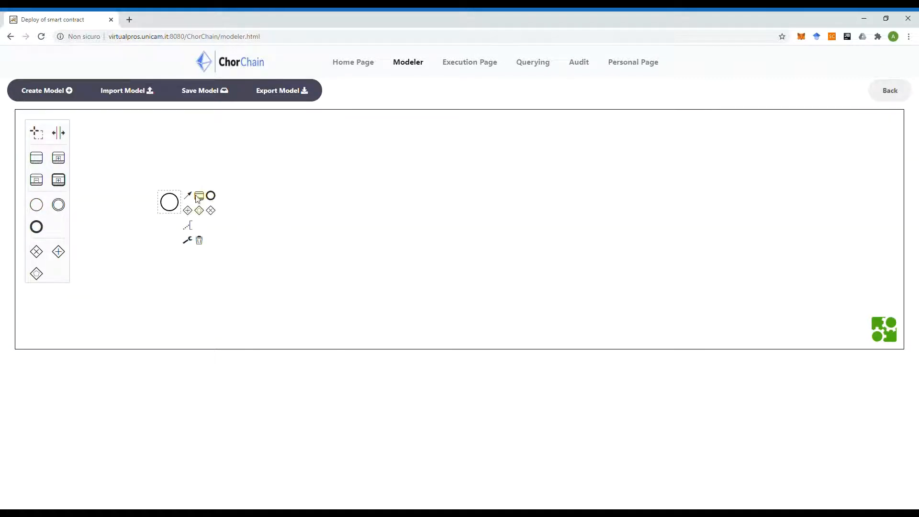
{"action": "left_click", "coordinate": [199, 196]}
{"action": "left_click", "coordinate": [284, 187]}
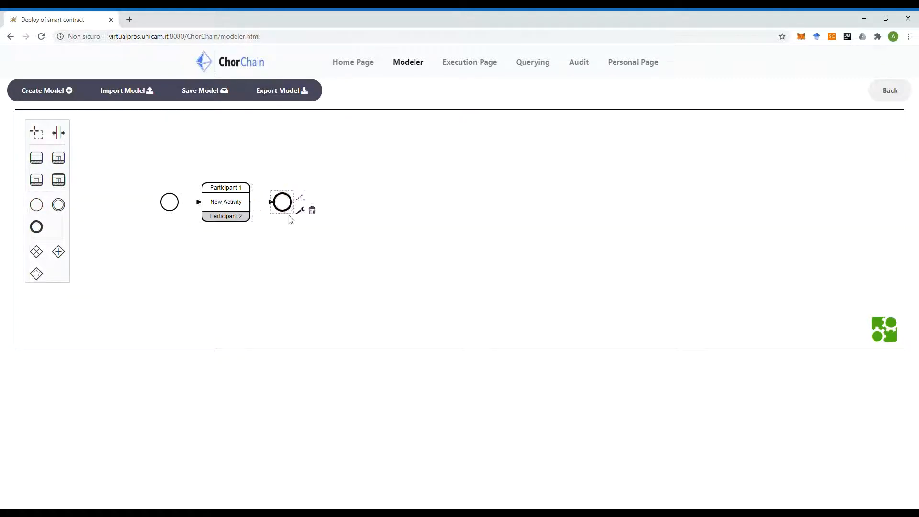
{"action": "left_click", "coordinate": [281, 237]}
Open the choreography task's properties and name its top message function offer
{"action": "double_click", "coordinate": [238, 205]}
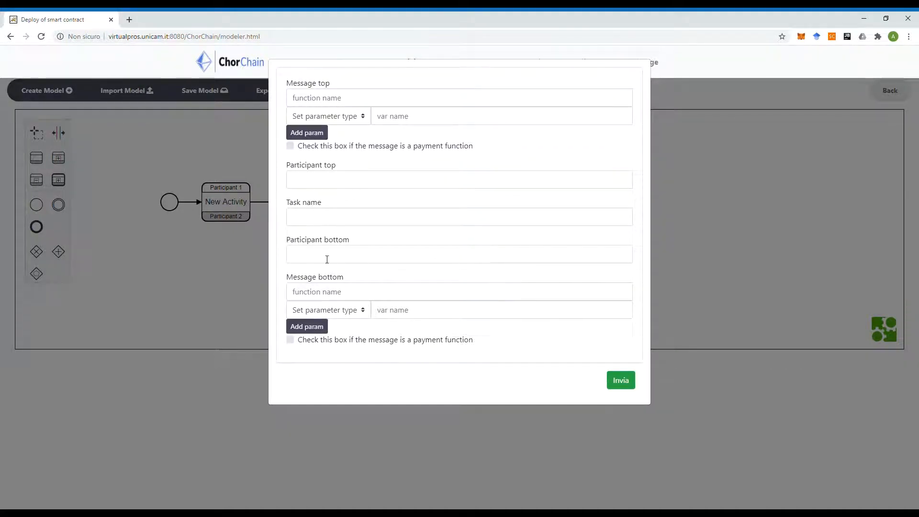
{"action": "left_click", "coordinate": [322, 218]}
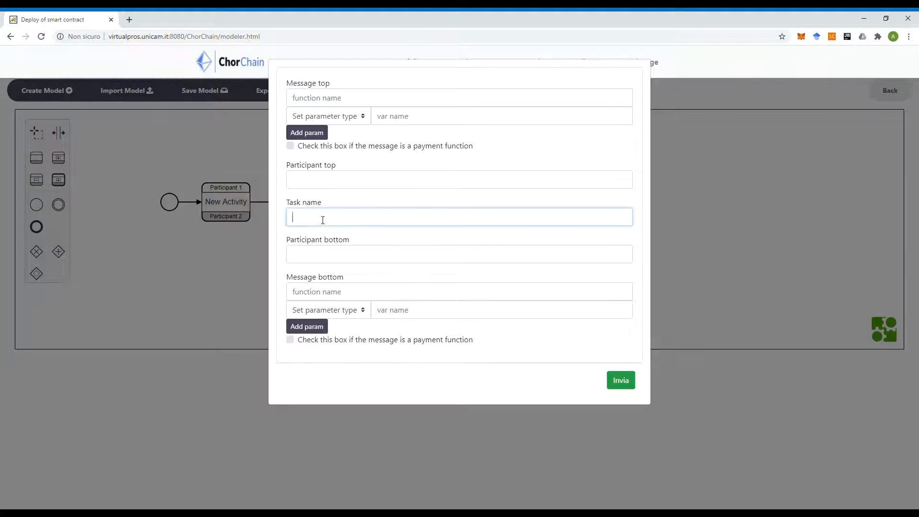
{"action": "left_click", "coordinate": [380, 157]}
{"action": "left_click", "coordinate": [357, 102]}
{"action": "type", "text": "offer"}
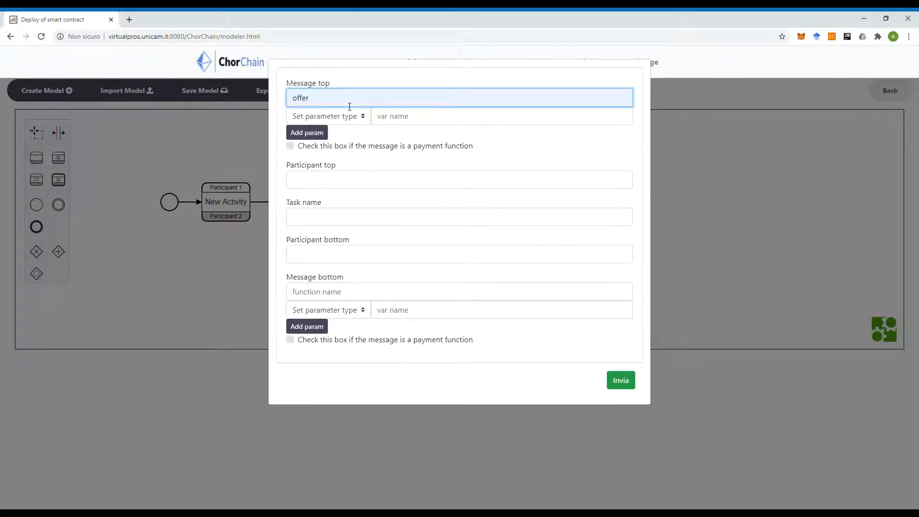
Give the offer message two parameters: a uint named id and a boolean named bool
{"action": "left_click", "coordinate": [342, 117]}
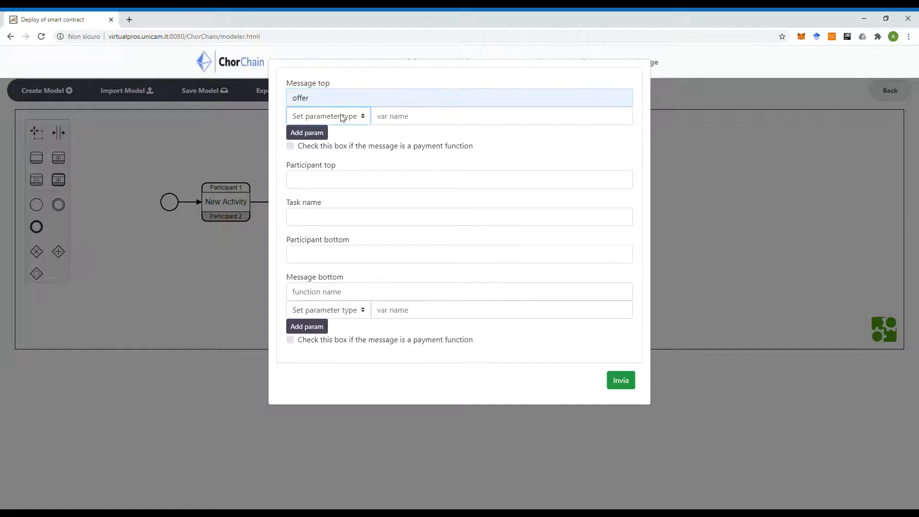
{"action": "left_click", "coordinate": [327, 143]}
{"action": "left_click", "coordinate": [315, 142]}
{"action": "left_click", "coordinate": [322, 136]}
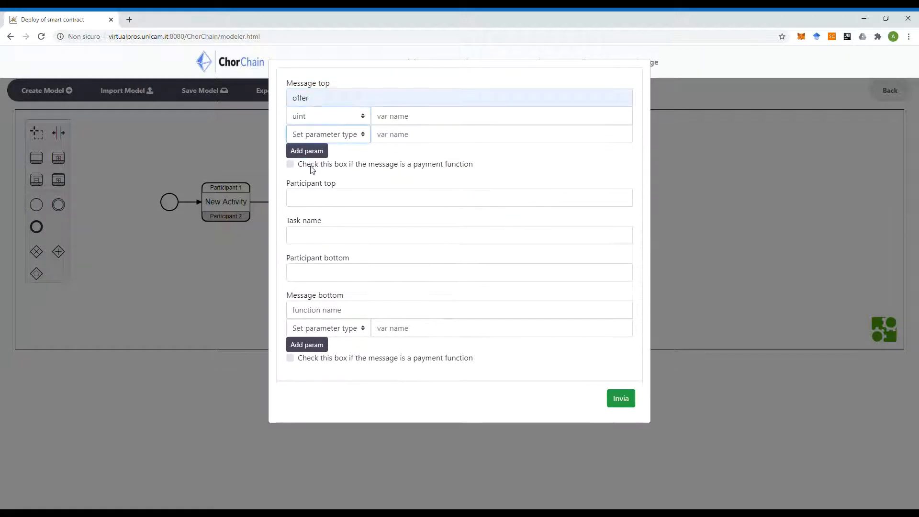
{"action": "left_click", "coordinate": [314, 170]}
{"action": "left_click", "coordinate": [387, 117]}
{"action": "type", "text": "id"}
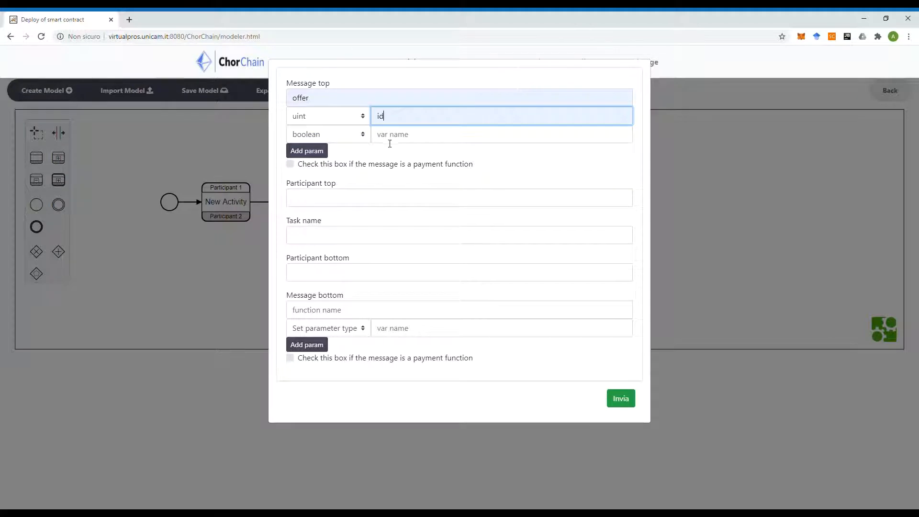
{"action": "left_click", "coordinate": [389, 143]}
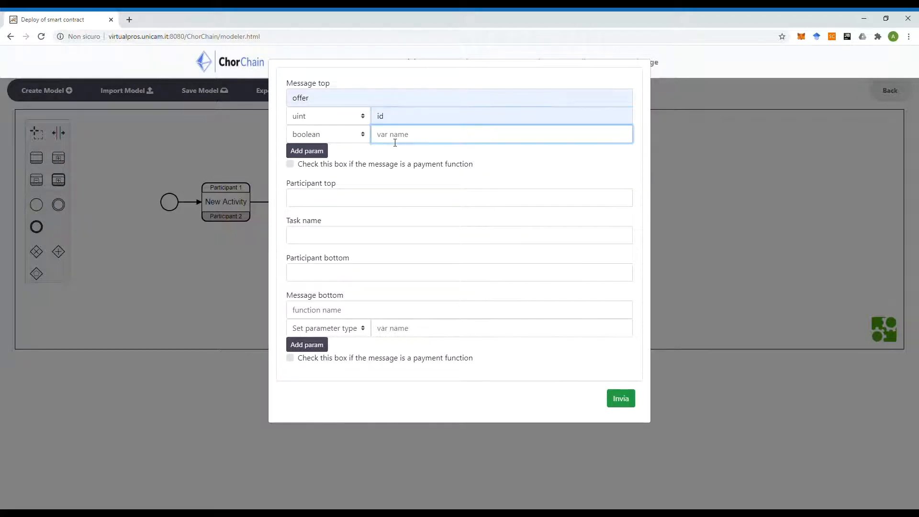
{"action": "type", "text": "bb"}
{"action": "left_click", "coordinate": [387, 154]}
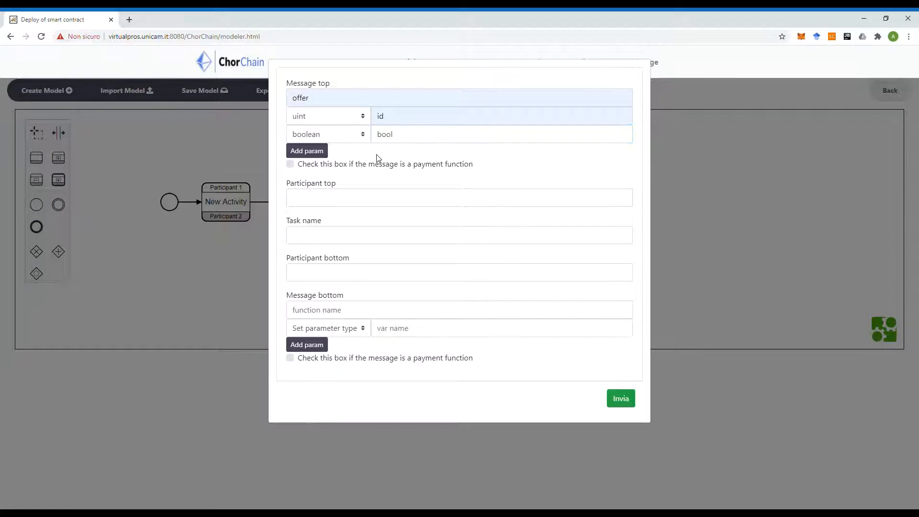
Complete the task with Client as top participant, Customer as bottom participant, task1 as name, and a payment function as bottom message
{"action": "left_click", "coordinate": [321, 197]}
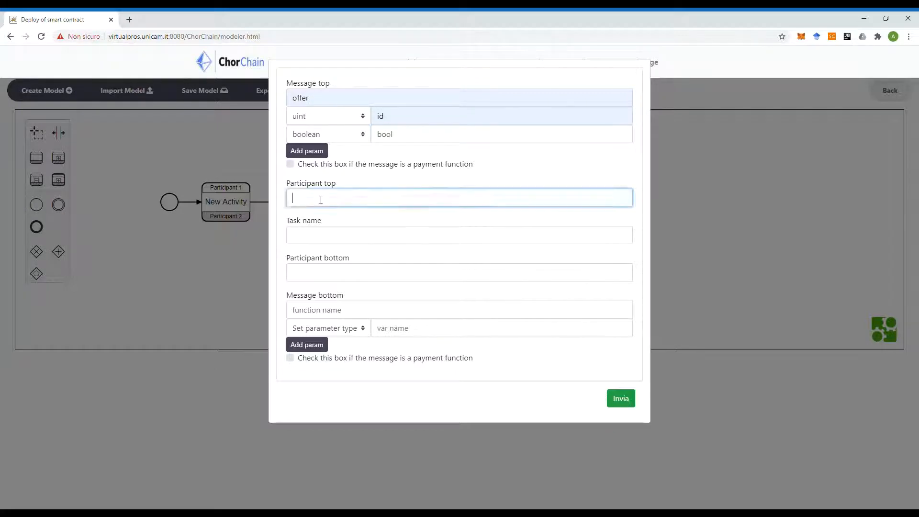
{"action": "type", "text": "Client"}
{"action": "left_click", "coordinate": [319, 283]}
{"action": "type", "text": "Customer"}
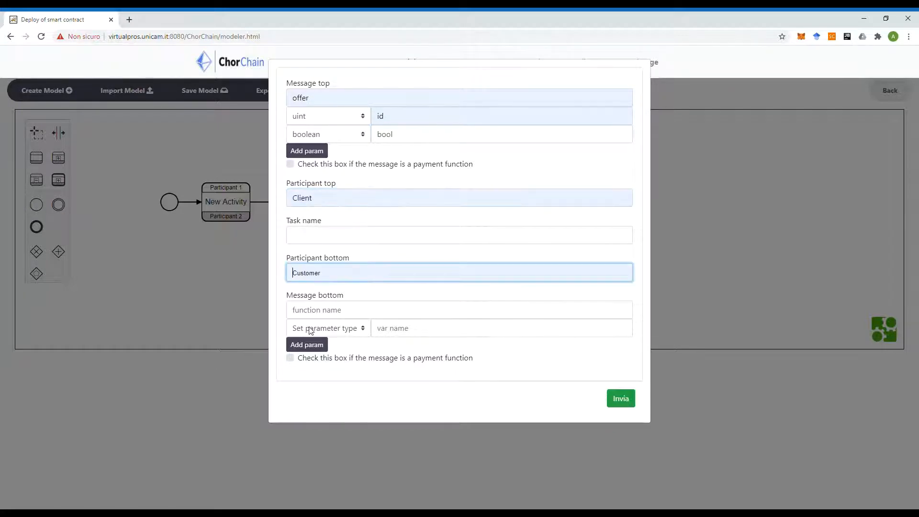
{"action": "left_click", "coordinate": [322, 236]}
{"action": "left_click", "coordinate": [309, 259]}
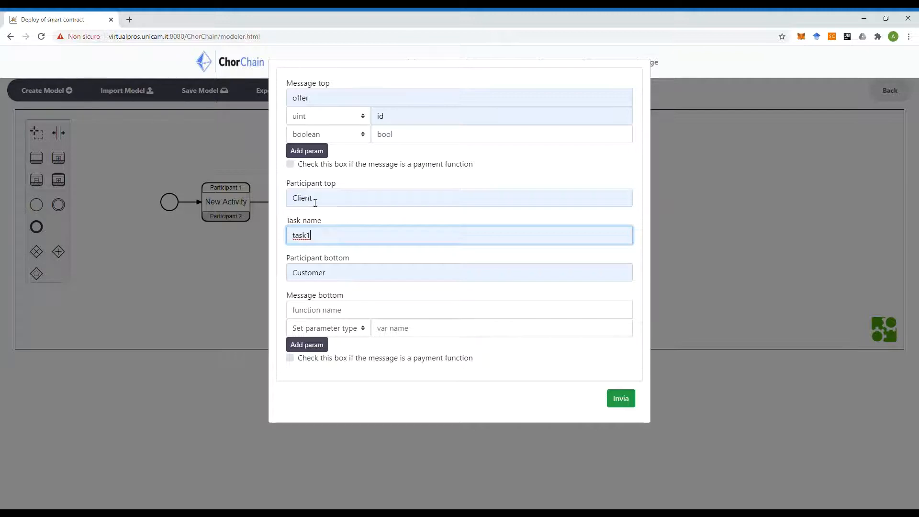
{"action": "left_click", "coordinate": [291, 359]}
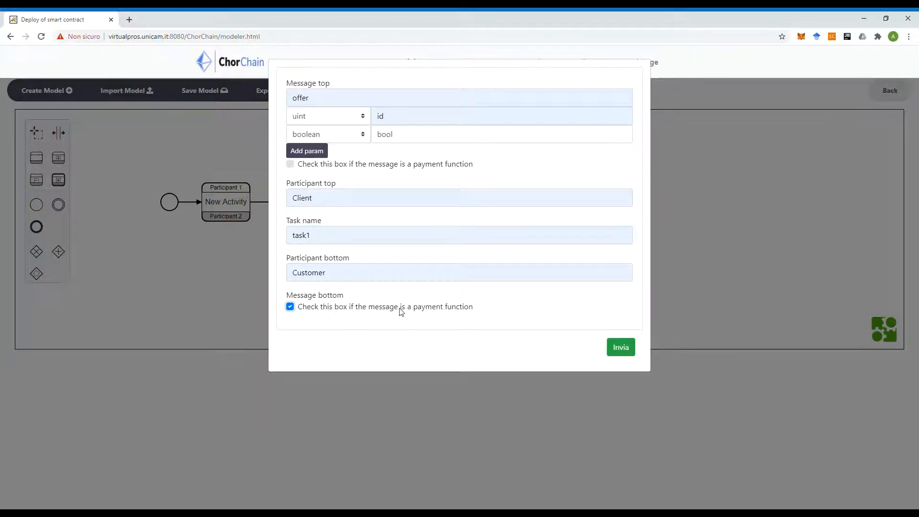
{"action": "left_click", "coordinate": [620, 351]}
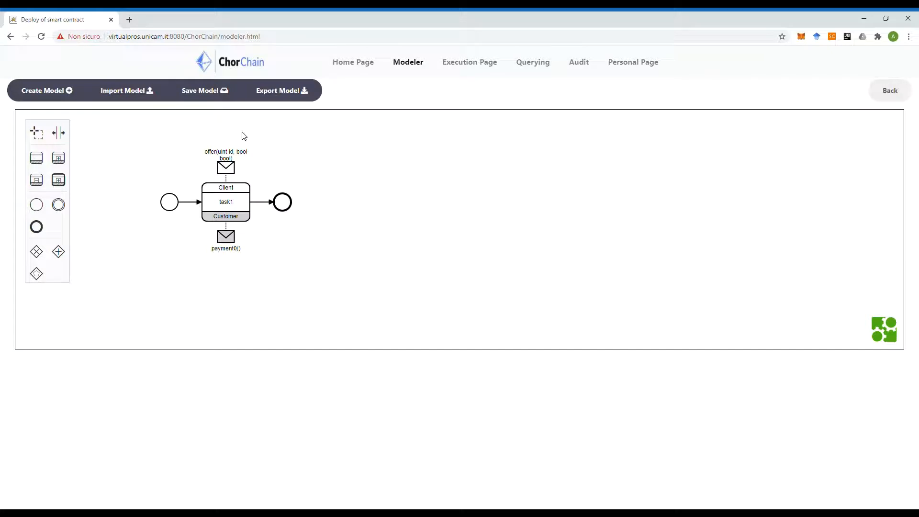
Save the choreography model under the name simpleTask
{"action": "left_click", "coordinate": [213, 96]}
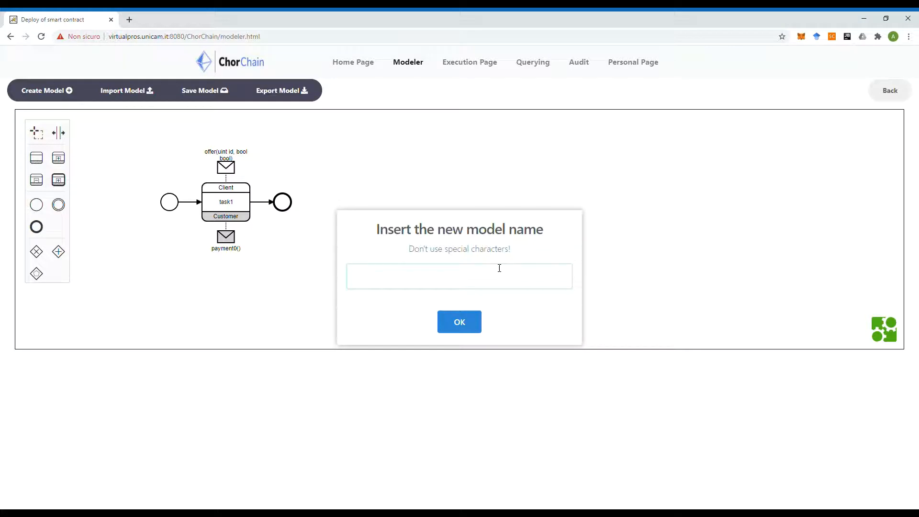
{"action": "type", "text": "simpleTask"}
{"action": "left_click", "coordinate": [460, 322]}
{"action": "left_click", "coordinate": [459, 329]}
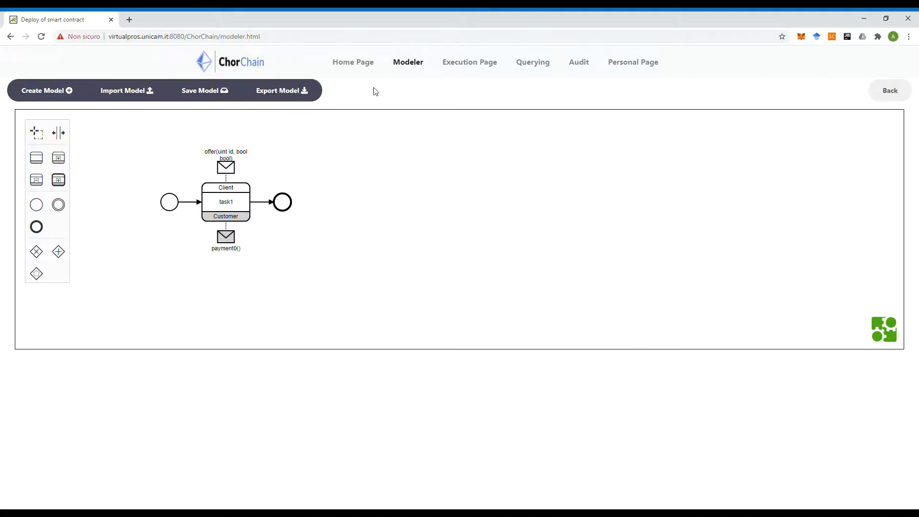
Select simpleTask.bpmn in the home page's model list, preview its diagram, and close the preview
{"action": "left_click", "coordinate": [369, 64]}
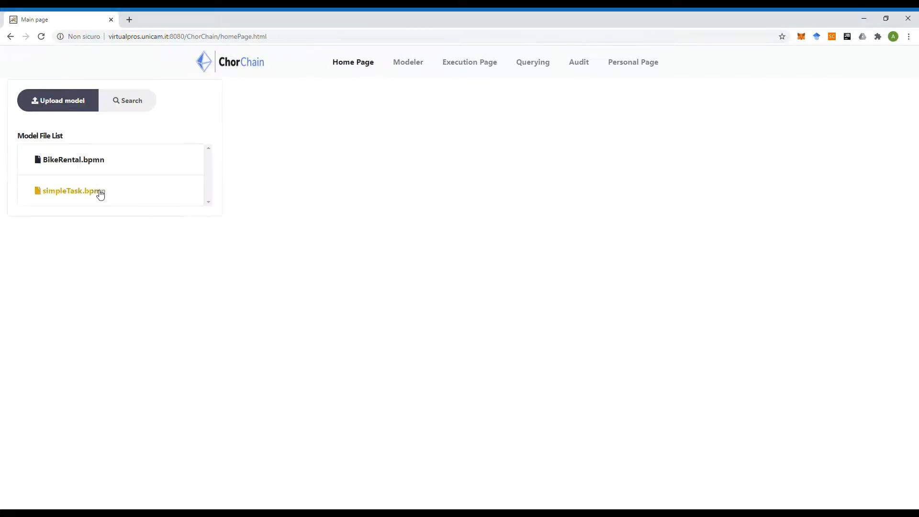
{"action": "left_click", "coordinate": [100, 193]}
{"action": "left_click", "coordinate": [653, 113]}
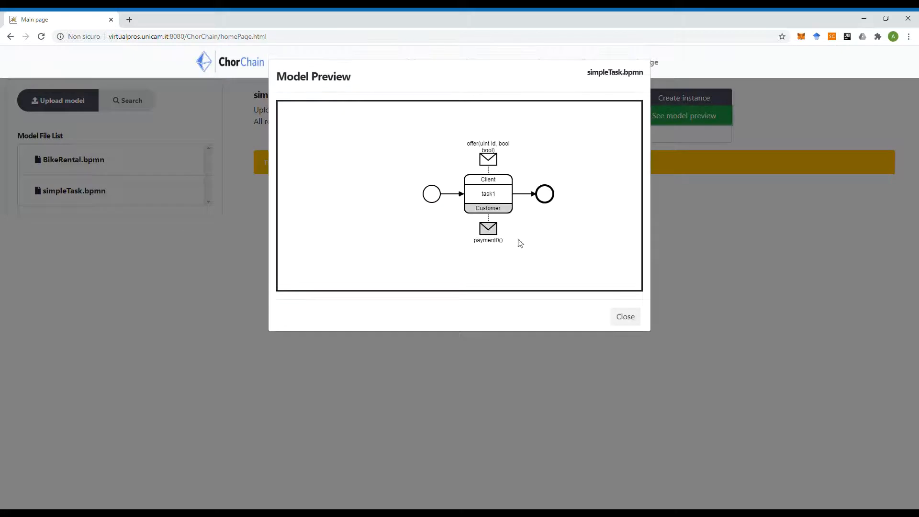
{"action": "left_click", "coordinate": [636, 318]}
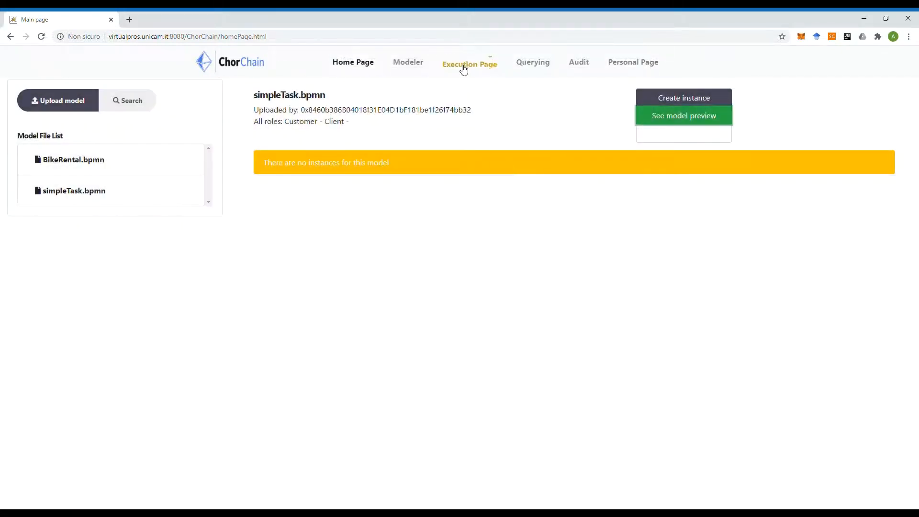
Check the execution page, then open BikeRental.bpmn on the audit page and examine its choreography diagram
{"action": "left_click", "coordinate": [464, 69]}
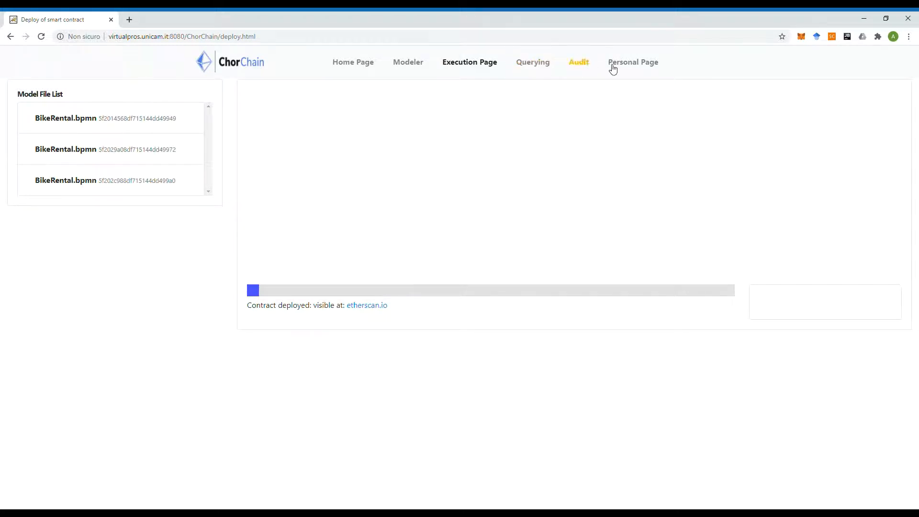
{"action": "left_click", "coordinate": [580, 68]}
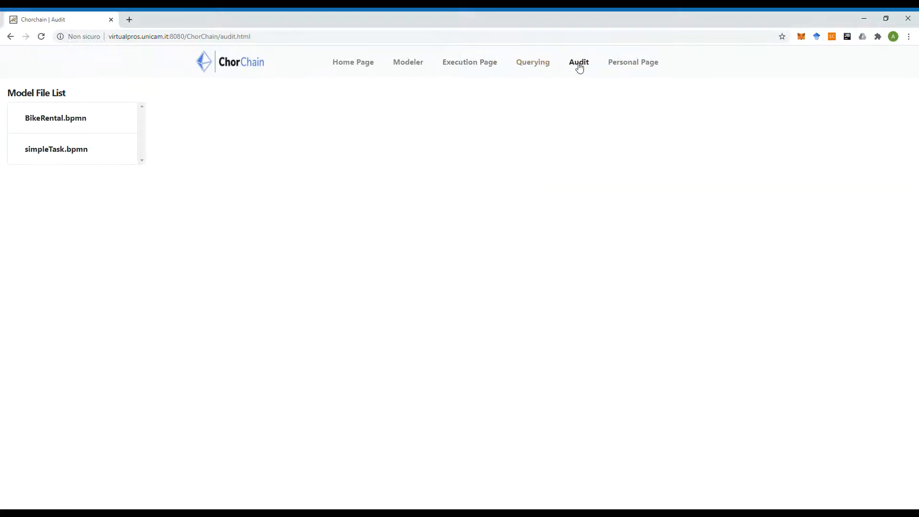
{"action": "left_click", "coordinate": [79, 118]}
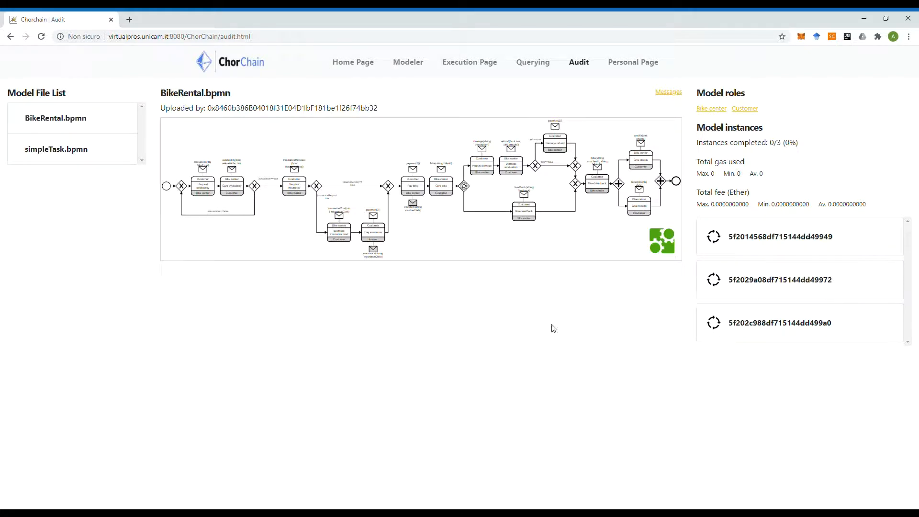
{"action": "mouse_move", "coordinate": [561, 234]}
{"action": "left_mouse_down"}
{"action": "mouse_move", "coordinate": [548, 238]}
{"action": "mouse_move", "coordinate": [562, 239]}
{"action": "left_mouse_up"}
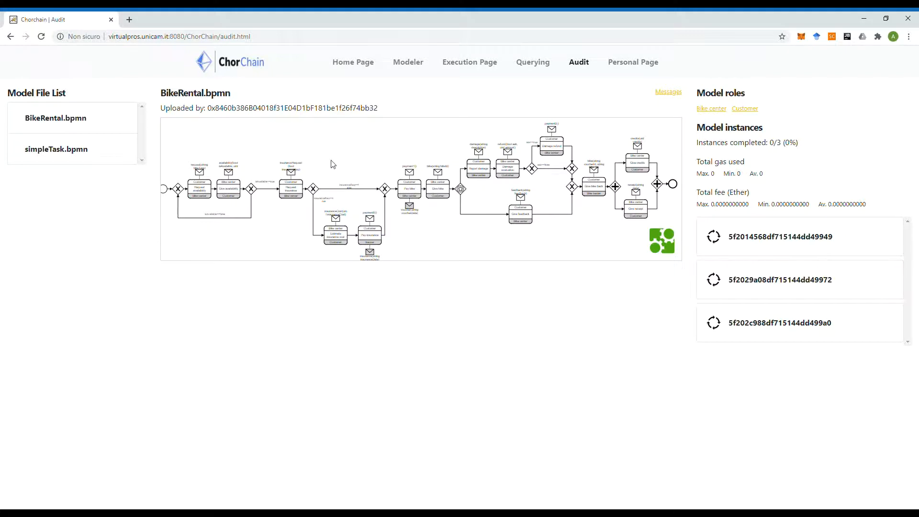
{"action": "left_click_drag", "start_coordinate": [342, 151], "coordinate": [424, 144]}
{"action": "left_click_drag", "start_coordinate": [291, 241], "coordinate": [215, 242]}
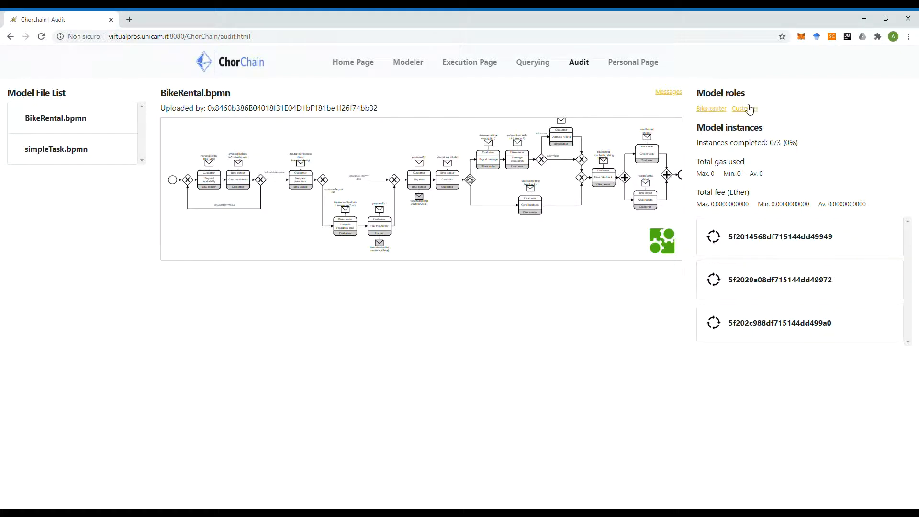
Inspect the user addresses subscribed to the Bike center and Customer roles of the BikeRental model
{"action": "left_click", "coordinate": [711, 109]}
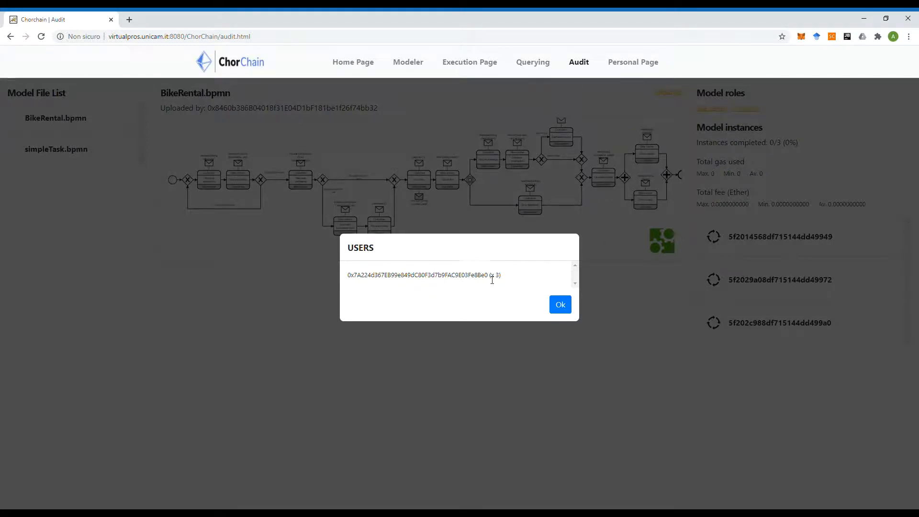
{"action": "left_click_drag", "start_coordinate": [488, 277], "coordinate": [348, 286]}
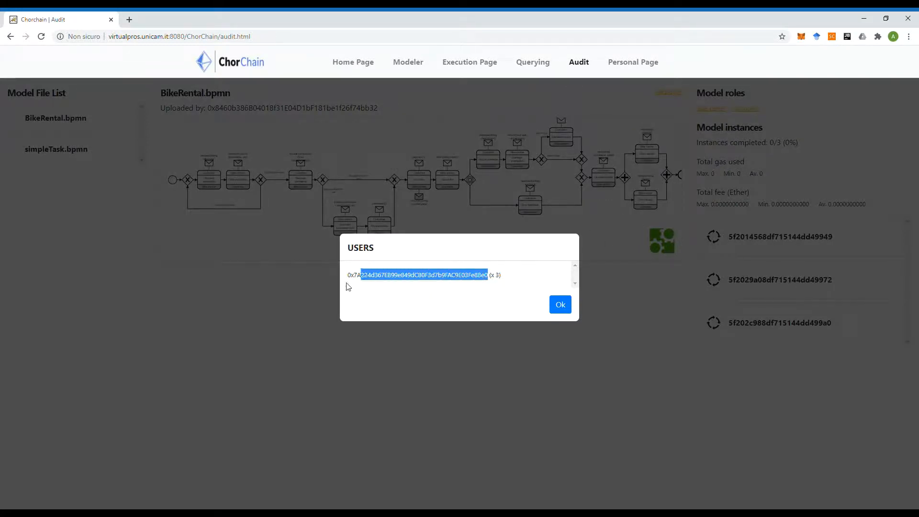
{"action": "left_click", "coordinate": [560, 306]}
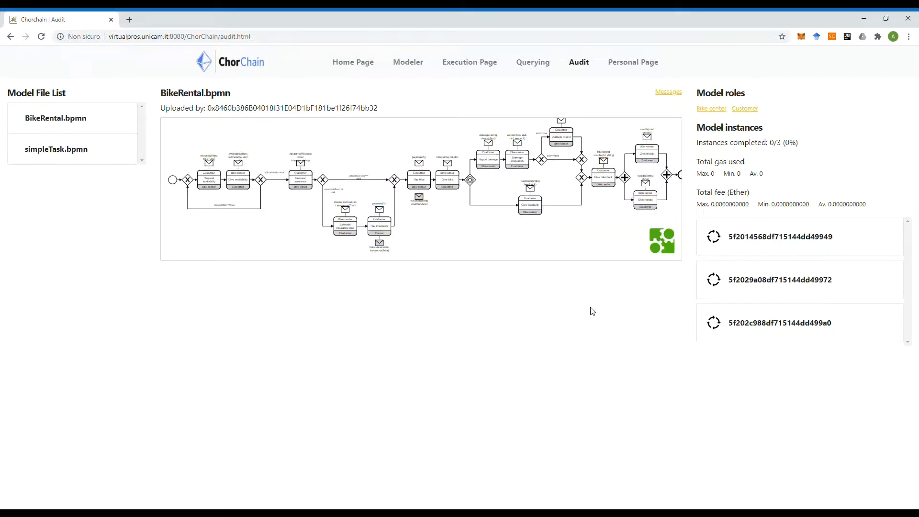
{"action": "left_click", "coordinate": [747, 110]}
{"action": "left_click_drag", "start_coordinate": [485, 276], "coordinate": [334, 277]}
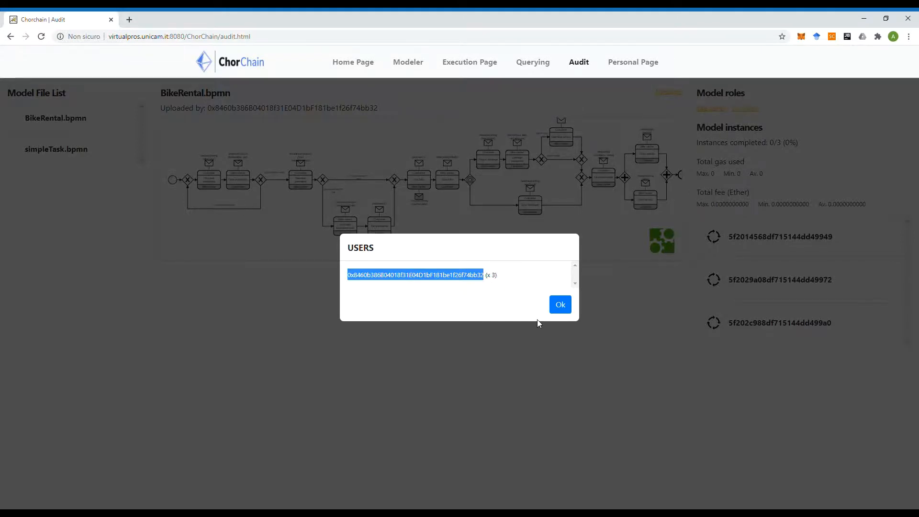
{"action": "left_click", "coordinate": [560, 304]}
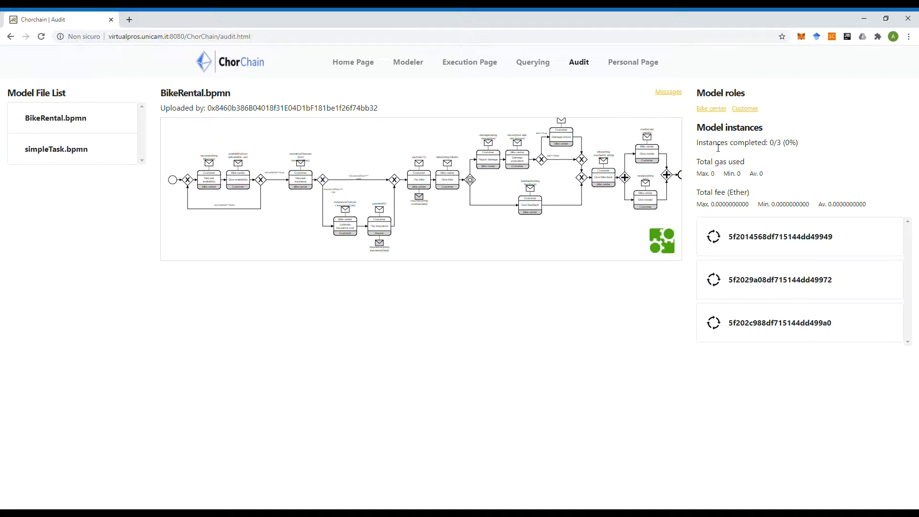
Display the audit details of the first BikeRental instance and examine the model's total gas and fee figures
{"action": "left_click", "coordinate": [761, 243]}
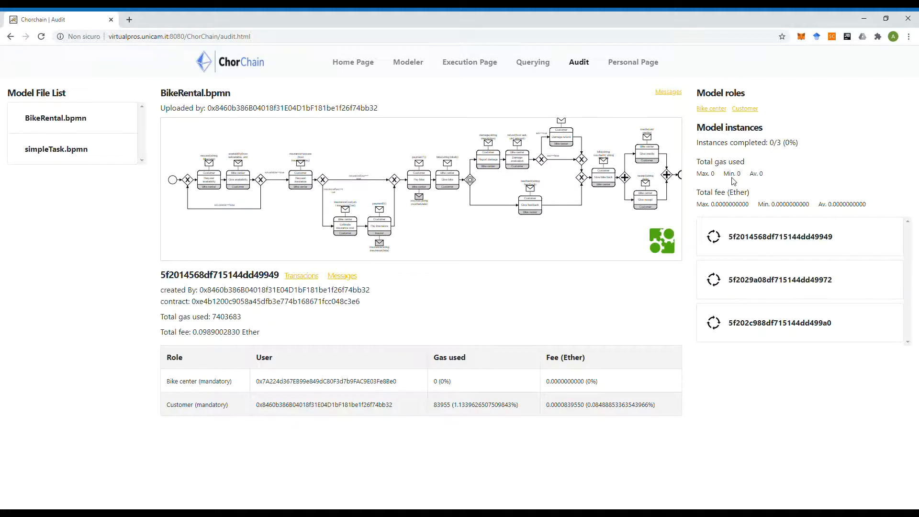
{"action": "double_click", "coordinate": [720, 193]}
{"action": "left_click", "coordinate": [732, 194]}
Examine the BikeRental model's sent request messages with their transactions, instances and users, then close the message list
{"action": "left_click", "coordinate": [664, 92]}
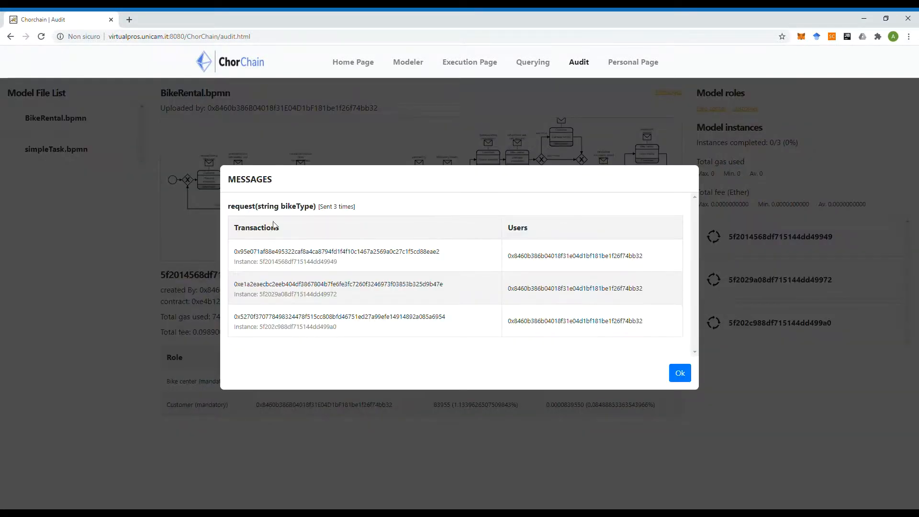
{"action": "left_click_drag", "start_coordinate": [230, 207], "coordinate": [355, 208]}
{"action": "left_click_drag", "start_coordinate": [240, 252], "coordinate": [404, 249]}
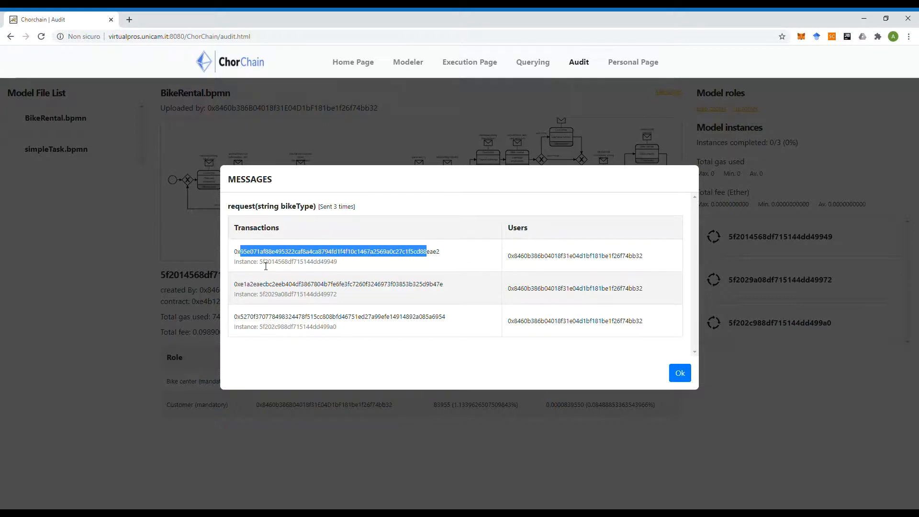
{"action": "left_click_drag", "start_coordinate": [262, 261], "coordinate": [337, 259]}
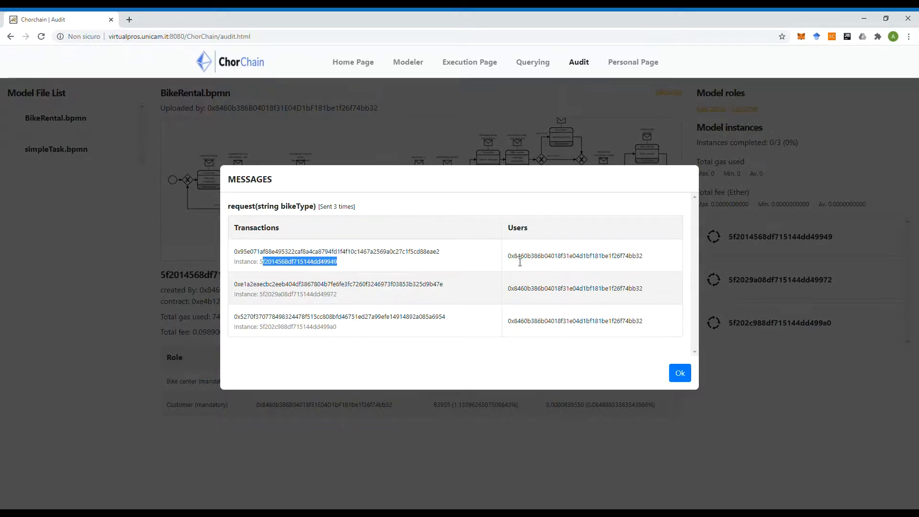
{"action": "left_click_drag", "start_coordinate": [514, 257], "coordinate": [639, 257]}
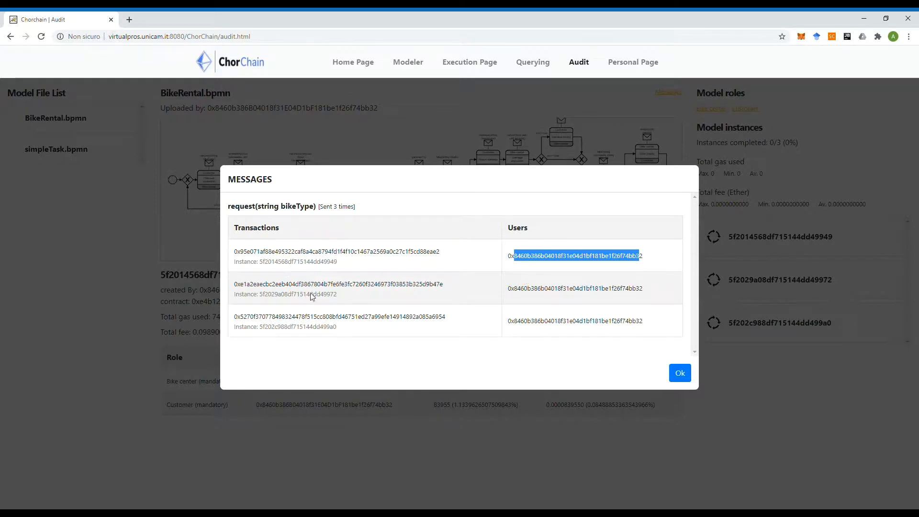
{"action": "left_click_drag", "start_coordinate": [300, 329], "coordinate": [336, 327]}
{"action": "left_click_drag", "start_coordinate": [320, 294], "coordinate": [338, 294]}
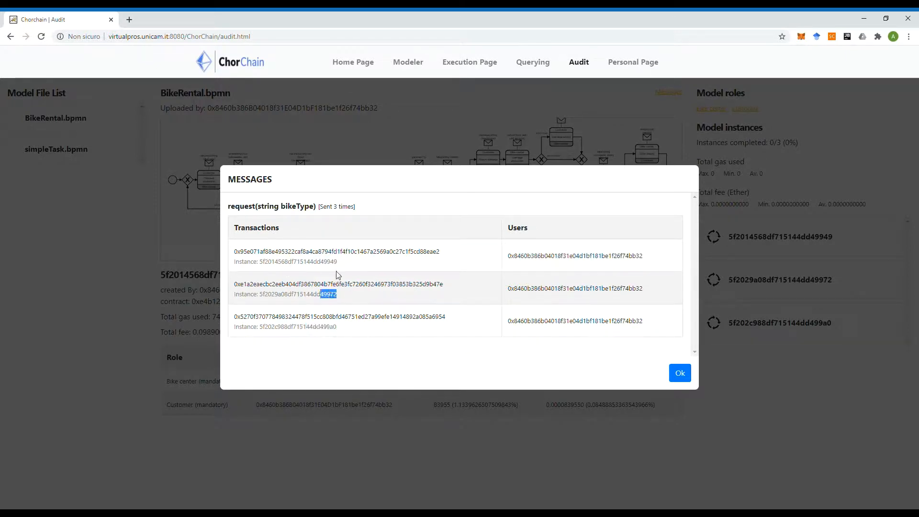
{"action": "left_click_drag", "start_coordinate": [317, 262], "coordinate": [338, 262]}
{"action": "left_click", "coordinate": [680, 374]}
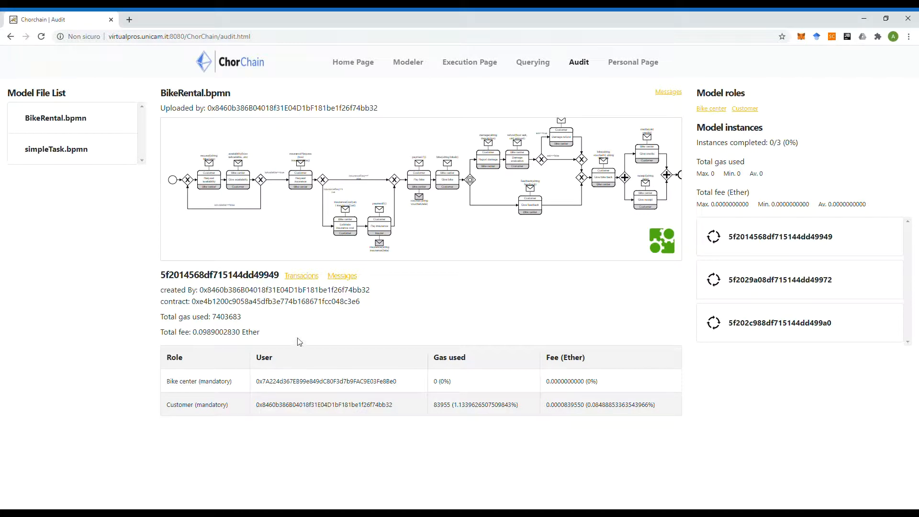
Inspect the first BikeRental instance's transactions, including their timestamps and message content, then review its sent messages and close the list
{"action": "left_click", "coordinate": [301, 278]}
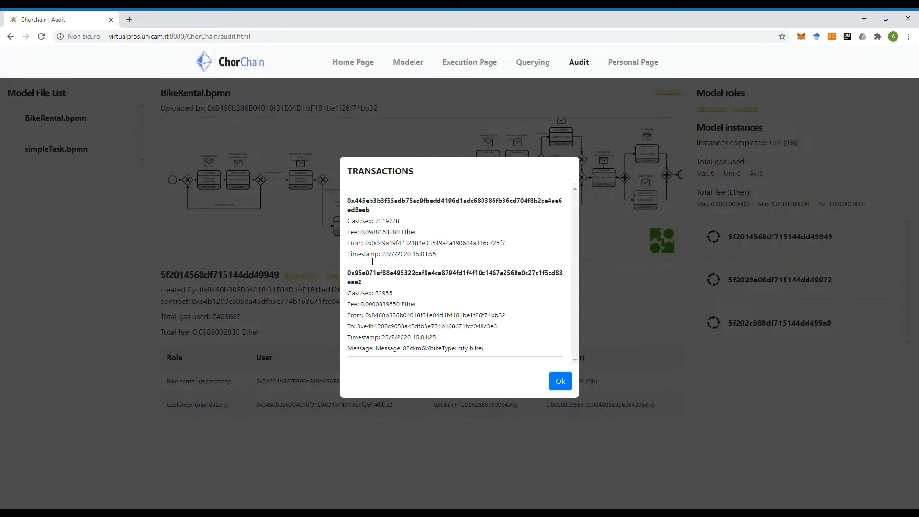
{"action": "left_click_drag", "start_coordinate": [441, 257], "coordinate": [349, 261]}
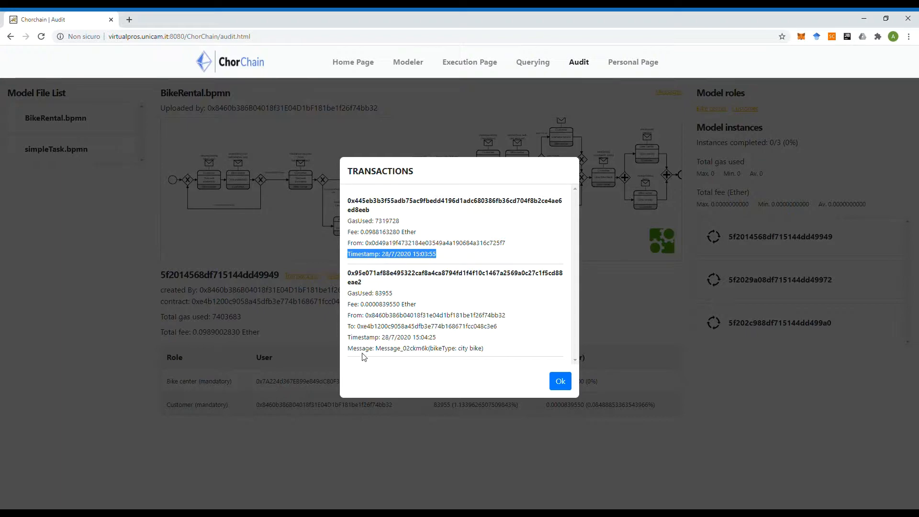
{"action": "left_click_drag", "start_coordinate": [362, 348], "coordinate": [496, 352]}
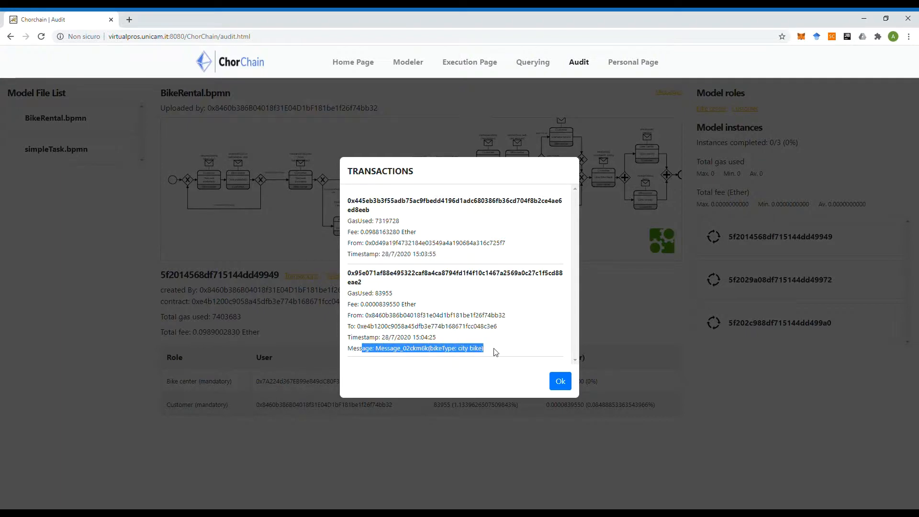
{"action": "left_click", "coordinate": [558, 380]}
{"action": "left_click", "coordinate": [344, 276]}
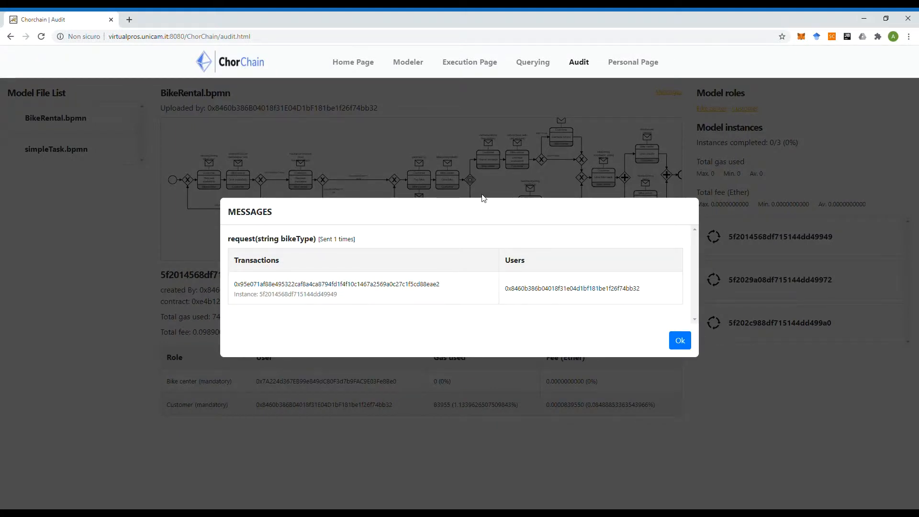
{"action": "left_click", "coordinate": [680, 341]}
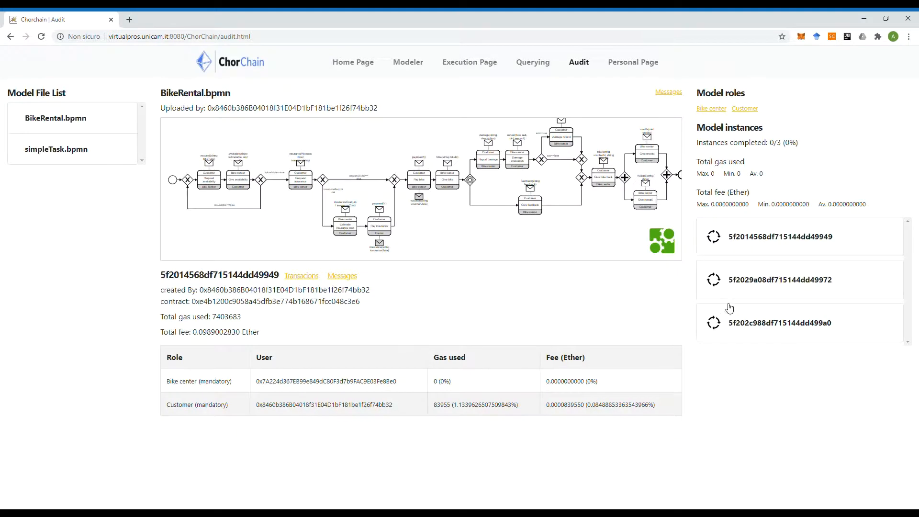
Open BikeRental.bpmn on the personal page and examine its list of instances
{"action": "left_click", "coordinate": [617, 72]}
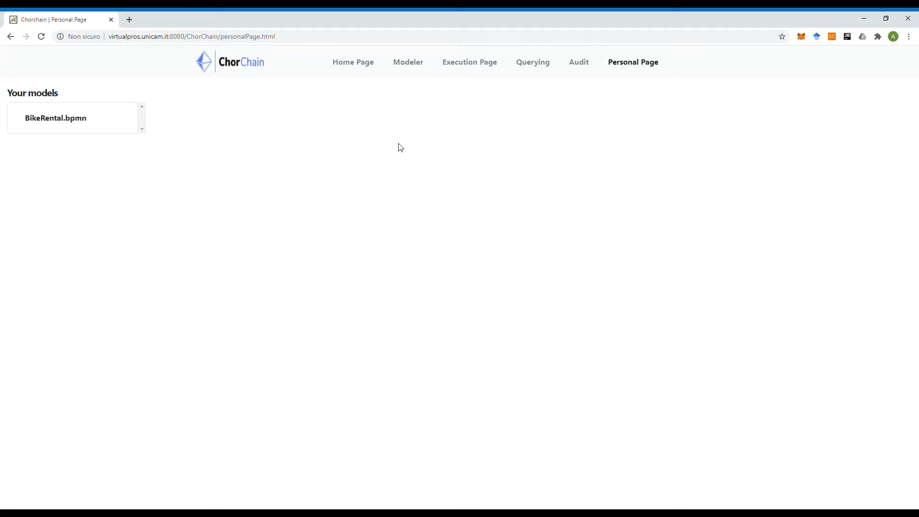
{"action": "left_click", "coordinate": [83, 126]}
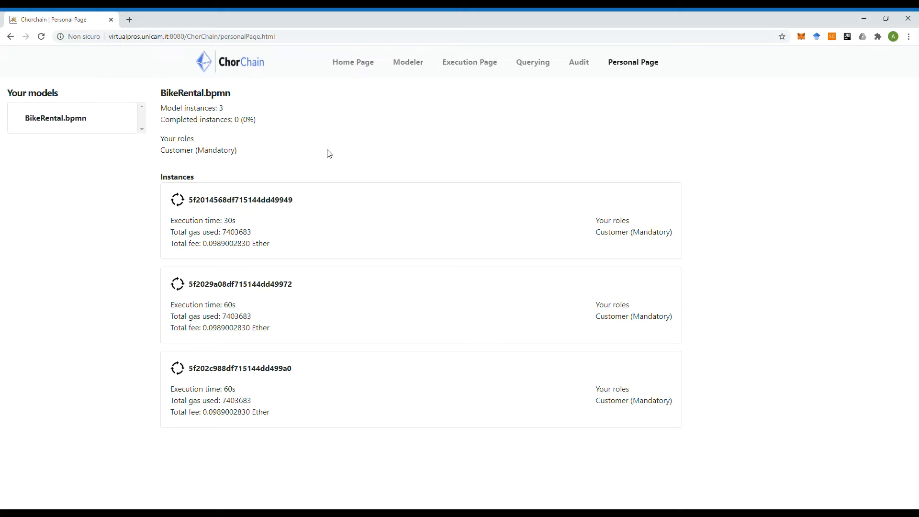
{"action": "left_click_drag", "start_coordinate": [217, 244], "coordinate": [350, 331]}
{"action": "left_click", "coordinate": [191, 203]}
{"action": "left_click", "coordinate": [392, 372]}
Examine the model's completed instances figure and the first instance's execution time, gas, fee and subscribed role
{"action": "left_click_drag", "start_coordinate": [235, 121], "coordinate": [276, 120]}
{"action": "left_click", "coordinate": [262, 126]}
{"action": "left_click_drag", "start_coordinate": [242, 221], "coordinate": [214, 229]}
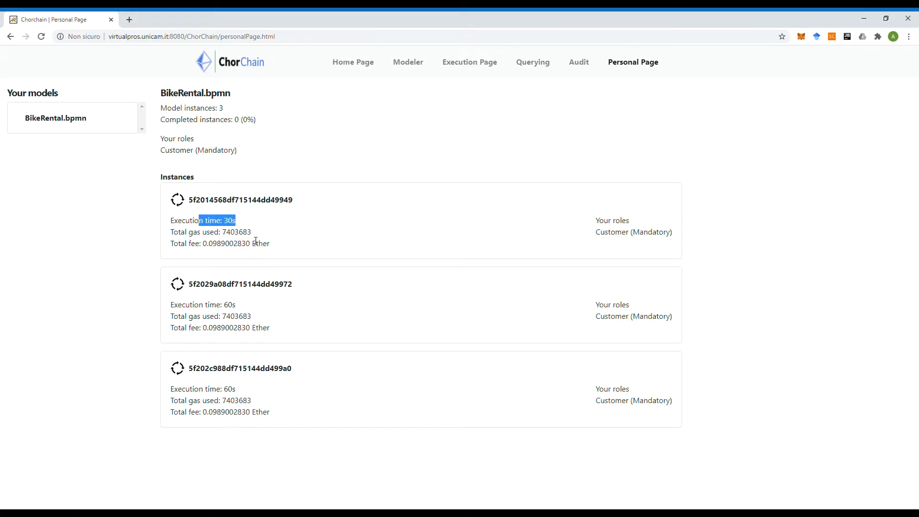
{"action": "left_click", "coordinate": [281, 239]}
{"action": "left_click_drag", "start_coordinate": [597, 232], "coordinate": [676, 236]}
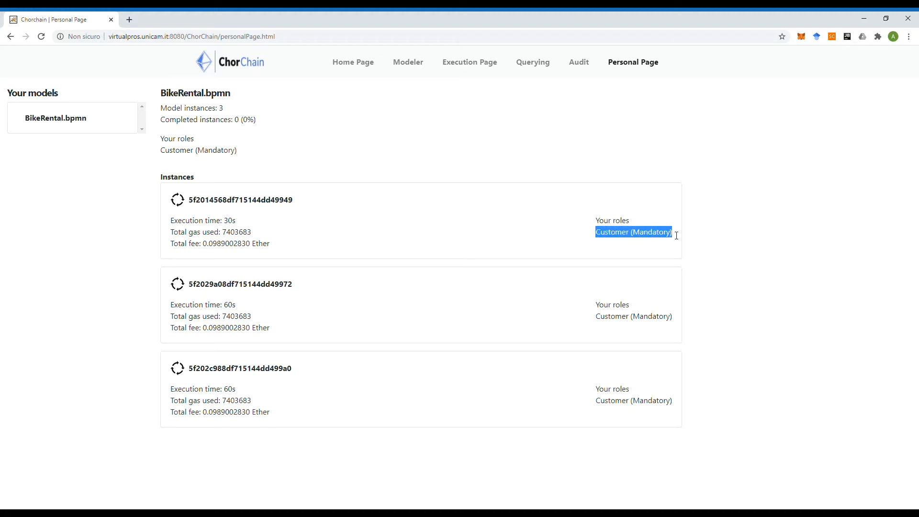
{"action": "left_click", "coordinate": [633, 242]}
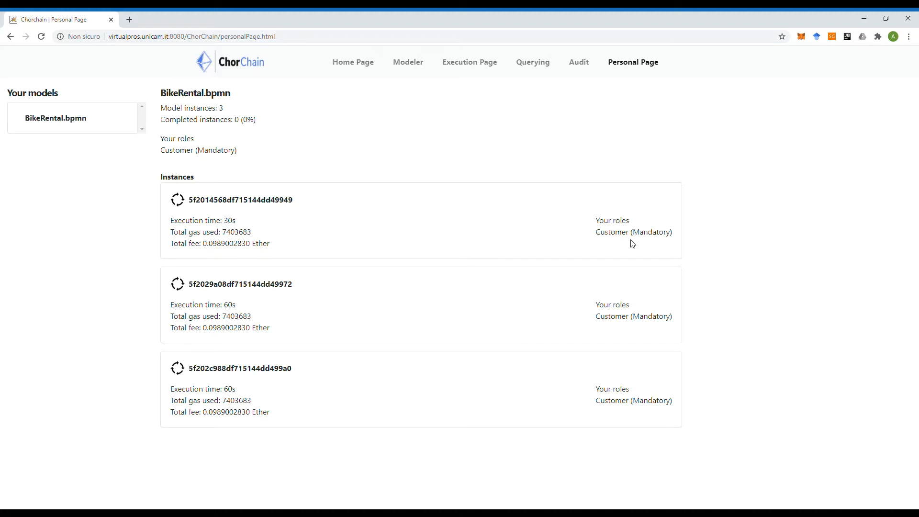
Go to the querying page and examine the prepared transaction query and the description of its nonce field
{"action": "left_click", "coordinate": [543, 66]}
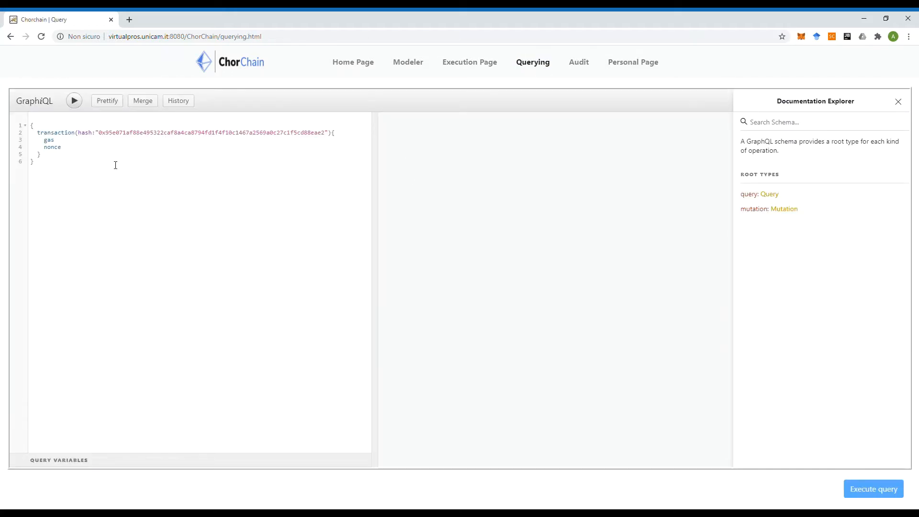
{"action": "mouse_move", "coordinate": [54, 152]}
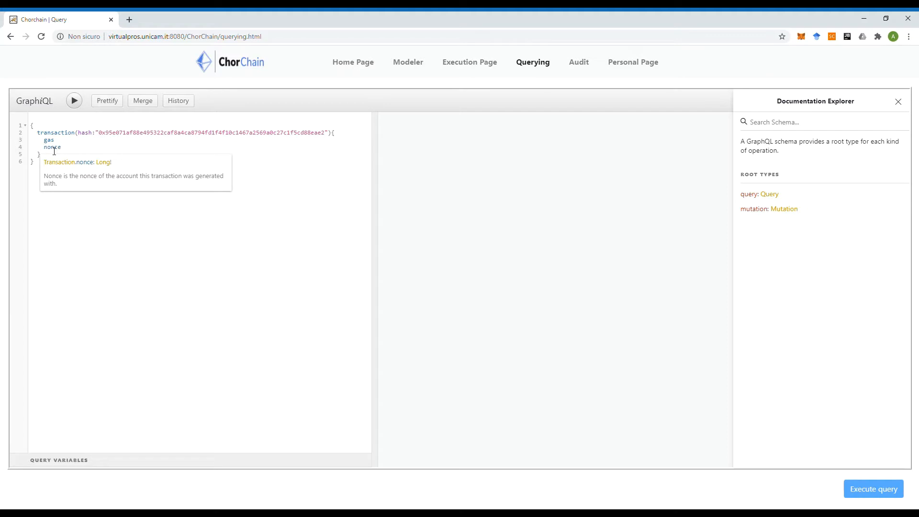
{"action": "left_click", "coordinate": [75, 216]}
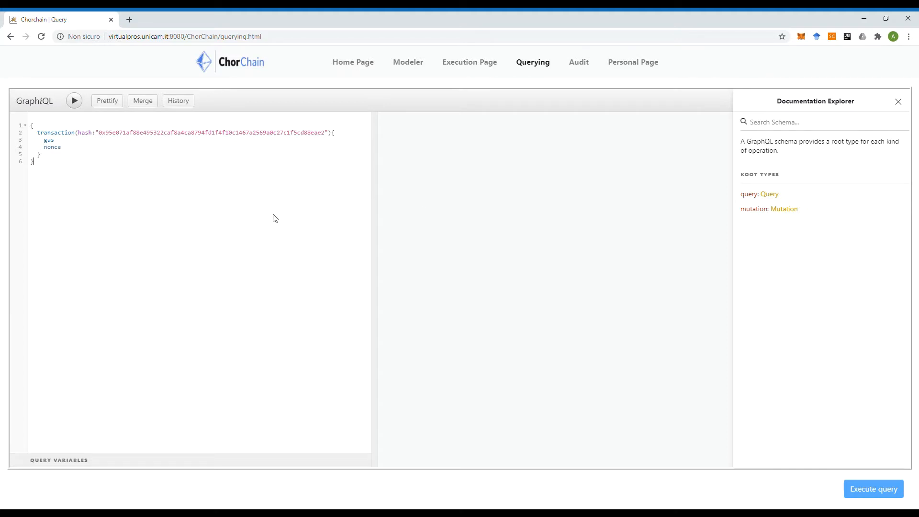
Display the root Query type in the schema documentation and read through its available fields
{"action": "left_click", "coordinate": [770, 194]}
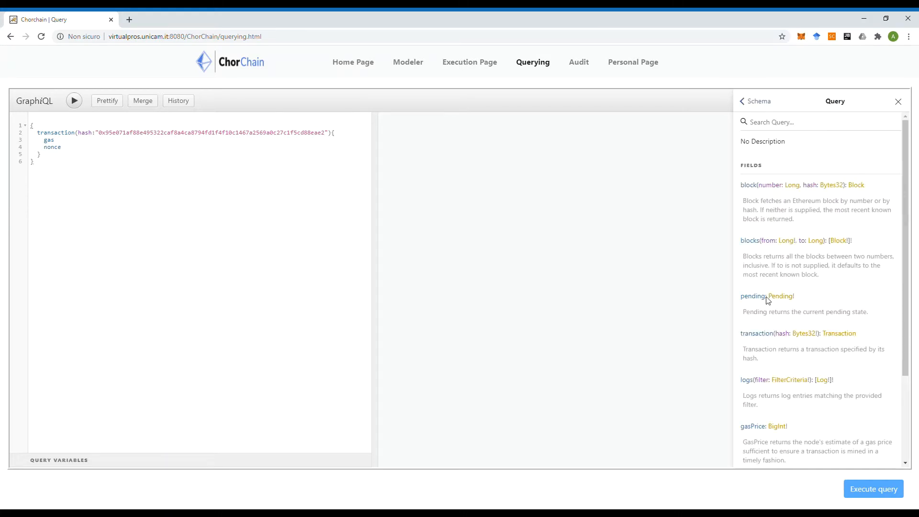
{"action": "scroll", "coordinate": [770, 323], "scroll_direction": "down", "scroll_amount": 1}
{"action": "scroll", "coordinate": [770, 323], "scroll_direction": "up", "scroll_amount": 1}
{"action": "scroll", "coordinate": [755, 239], "scroll_direction": "down", "scroll_amount": 1}
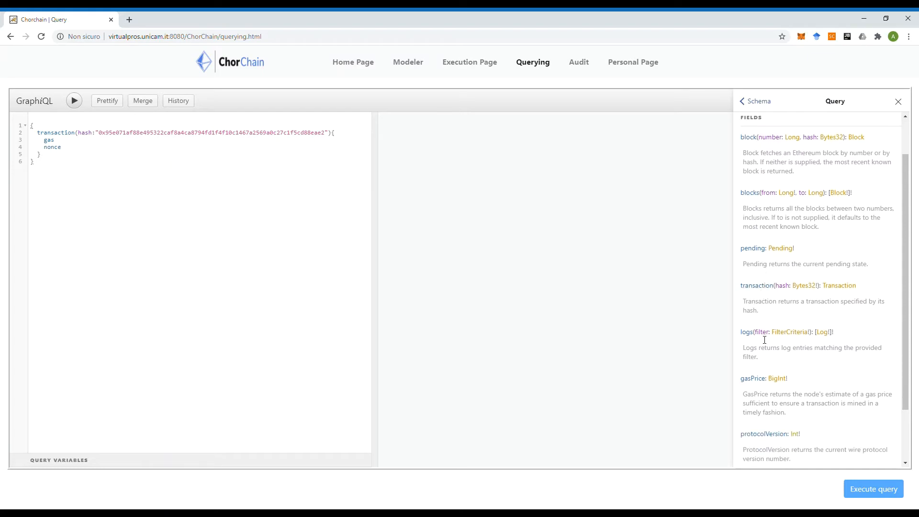
{"action": "scroll", "coordinate": [768, 334], "scroll_direction": "up", "scroll_amount": 1}
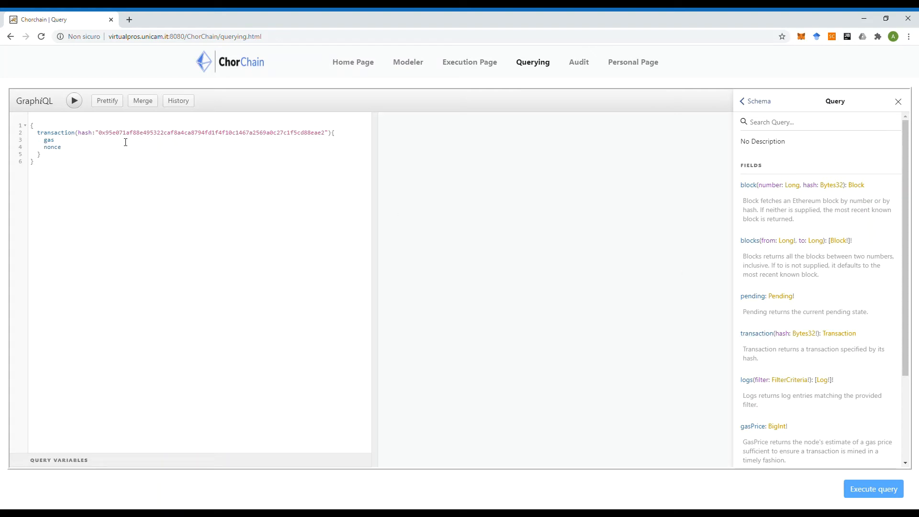
Check the transaction hash in the query, reload the querying page, run the query and examine the returned gas and nonce
{"action": "left_click_drag", "start_coordinate": [99, 134], "coordinate": [330, 138]}
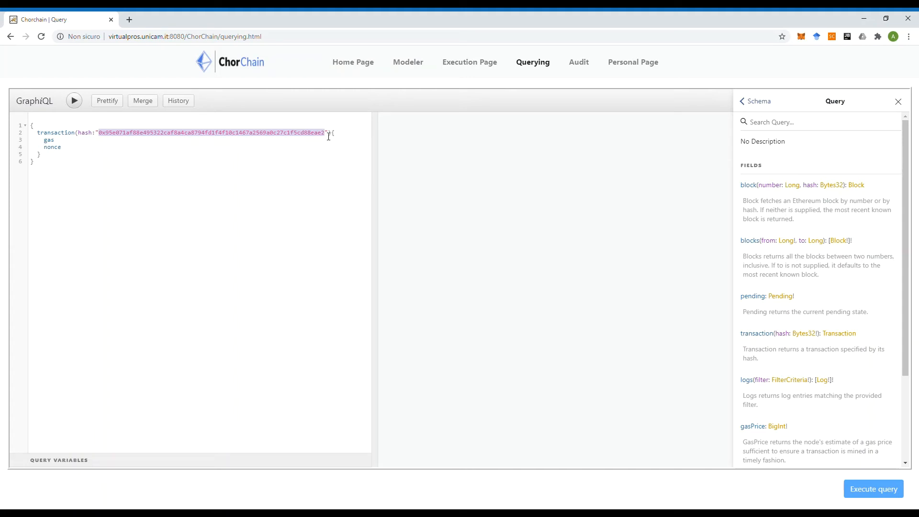
{"action": "left_click", "coordinate": [516, 67]}
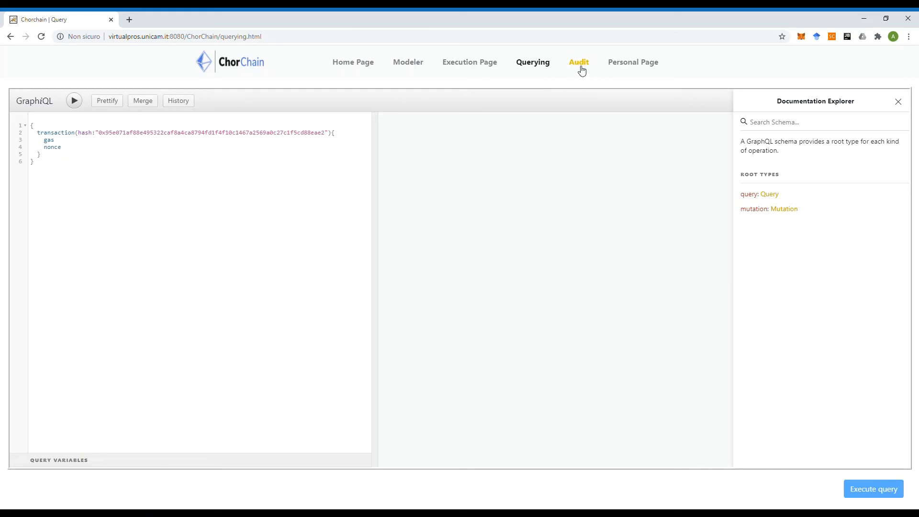
{"action": "left_click", "coordinate": [74, 103]}
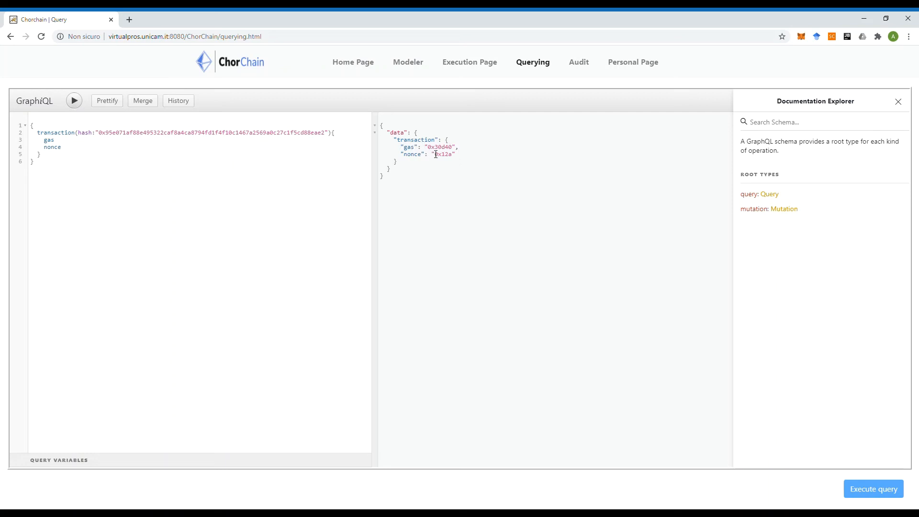
{"action": "left_click_drag", "start_coordinate": [433, 147], "coordinate": [466, 159]}
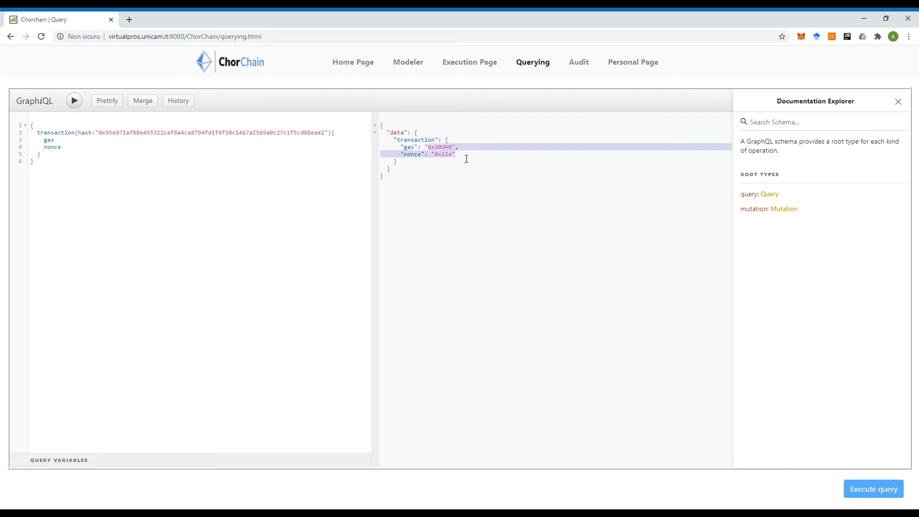
{"action": "left_click", "coordinate": [442, 147]}
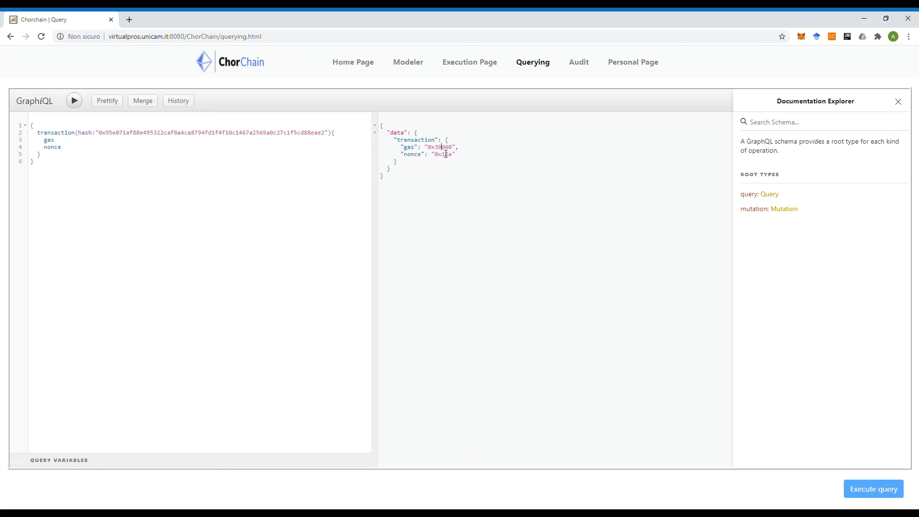